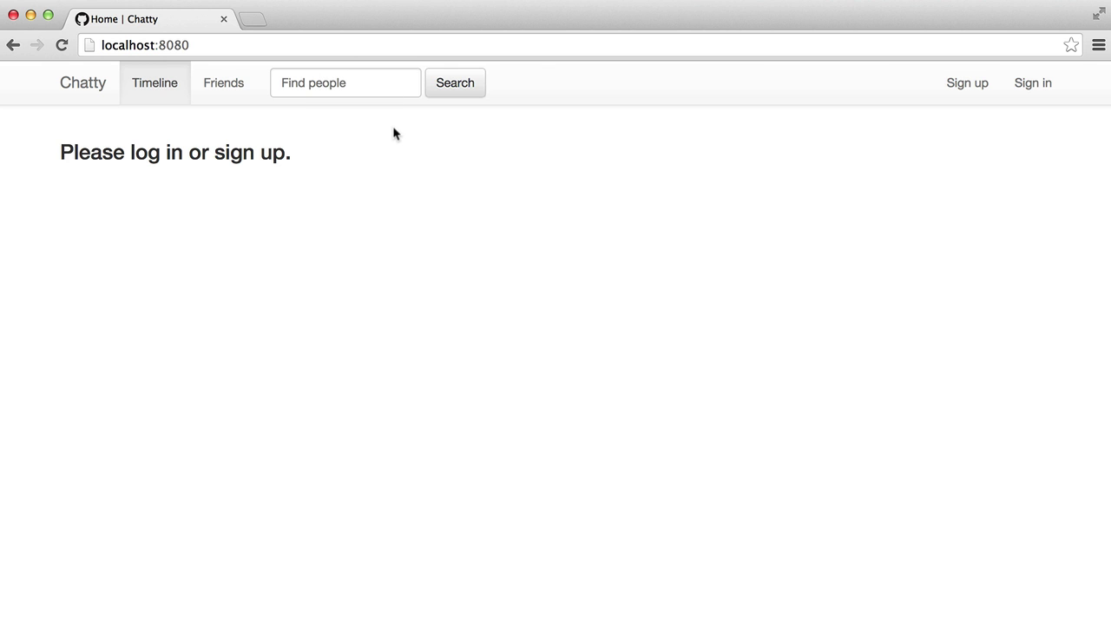
# Register a new account with a username, a password and an e-mail address
pyautogui.press('super+bracketleft')
pyautogui.click(963, 86)
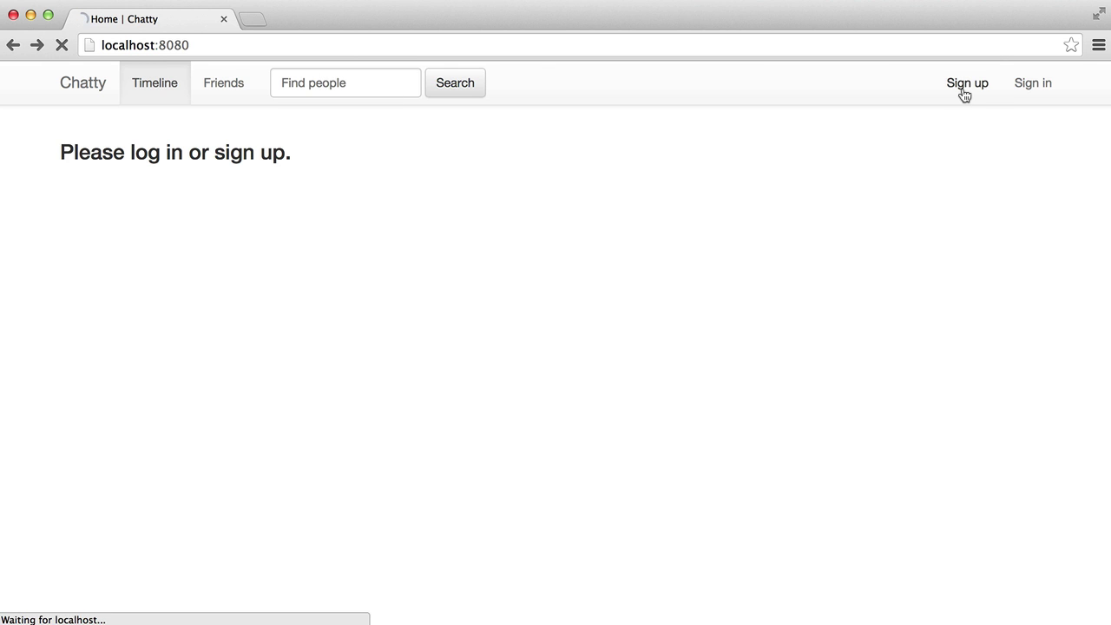
pyautogui.click(243, 267)
pyautogui.write('Terry')
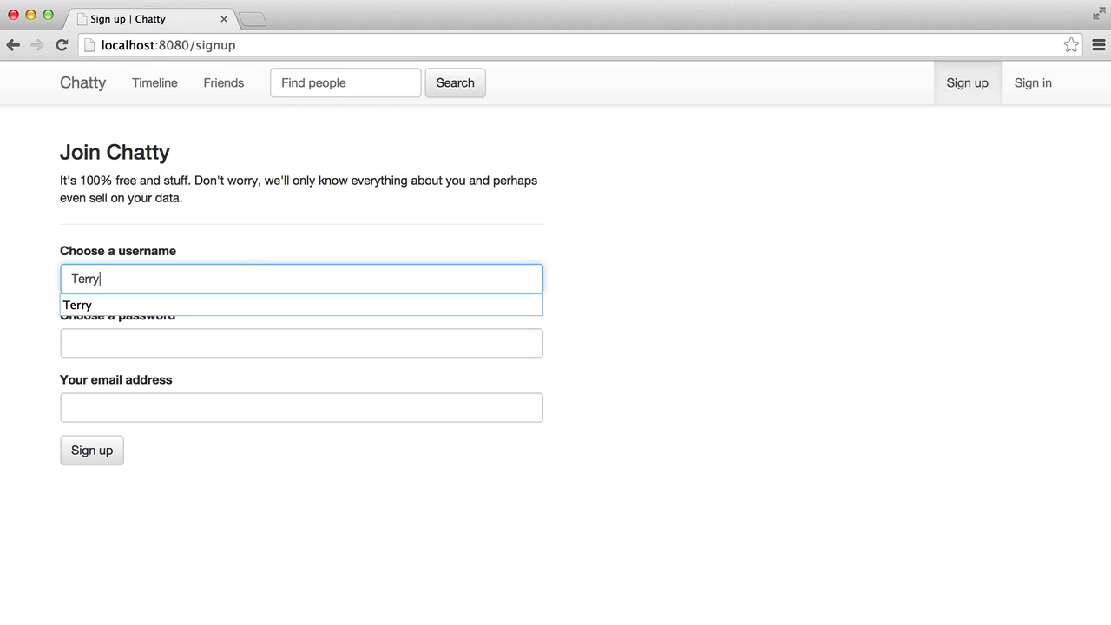
pyautogui.press('Tab')
pyautogui.write('p')
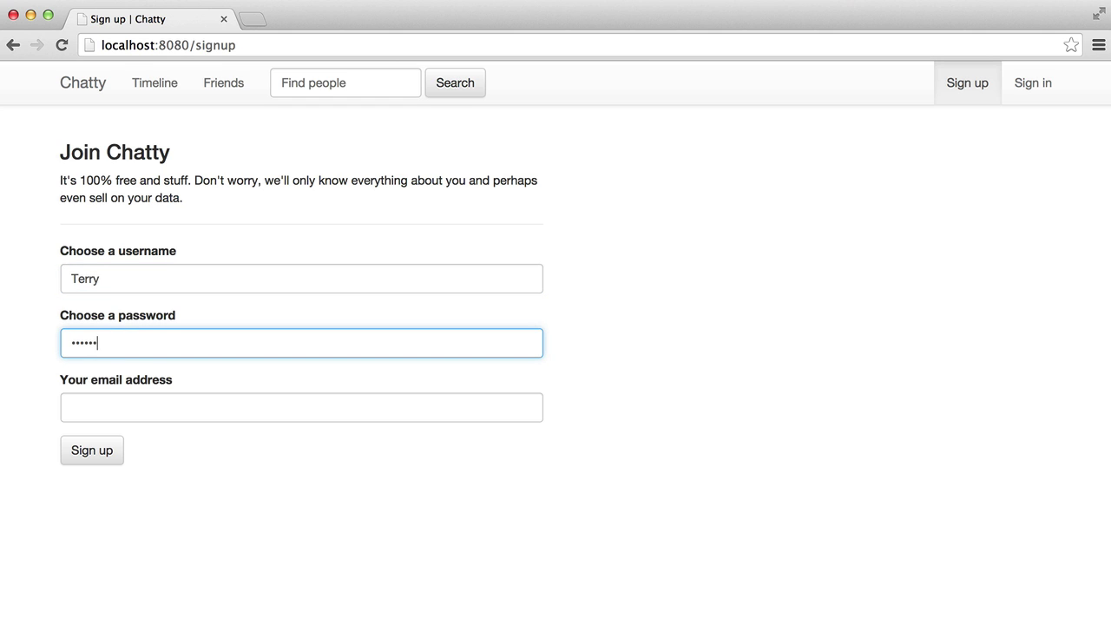
pyautogui.press('BackSpace')
pyautogui.press('BackSpace')
pyautogui.press('BackSpace')
pyautogui.press('Tab')
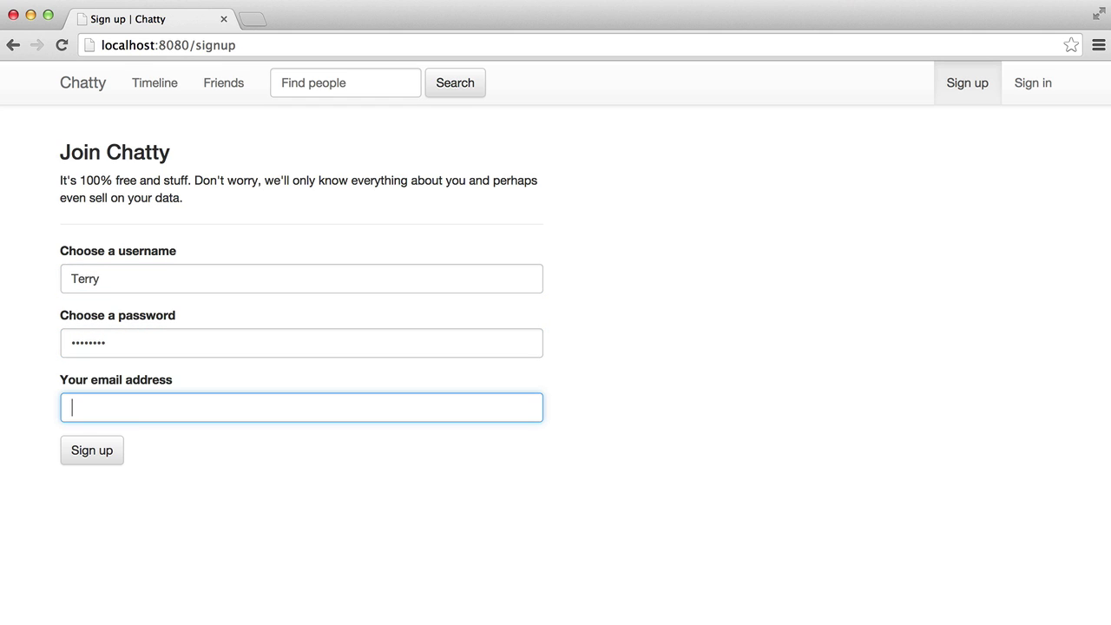
pyautogui.write('terry@example.com')
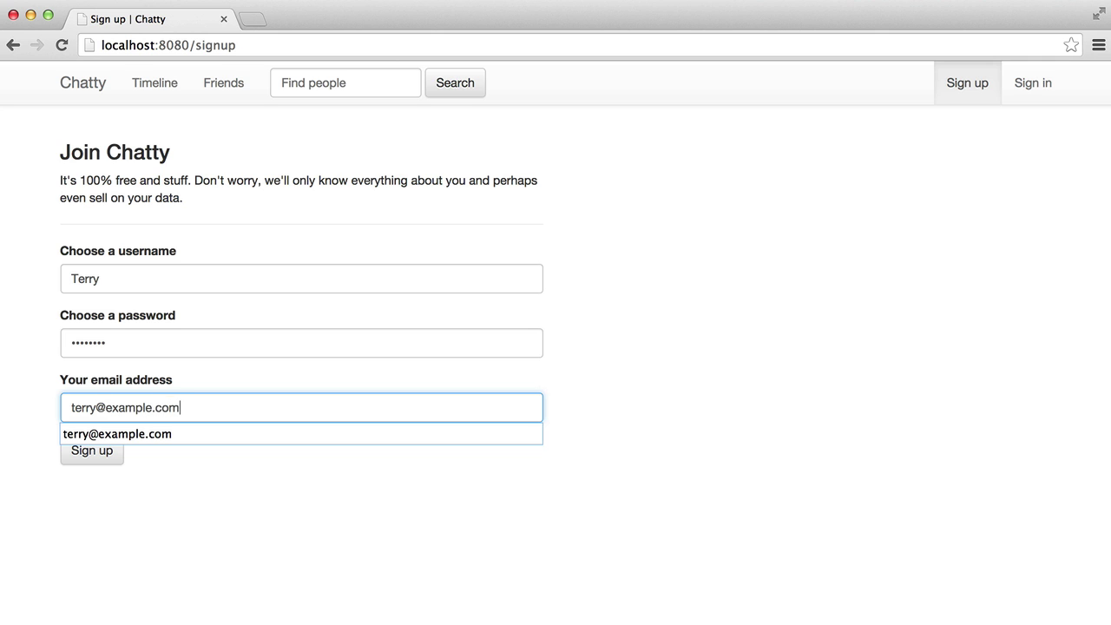
pyautogui.press('Return')
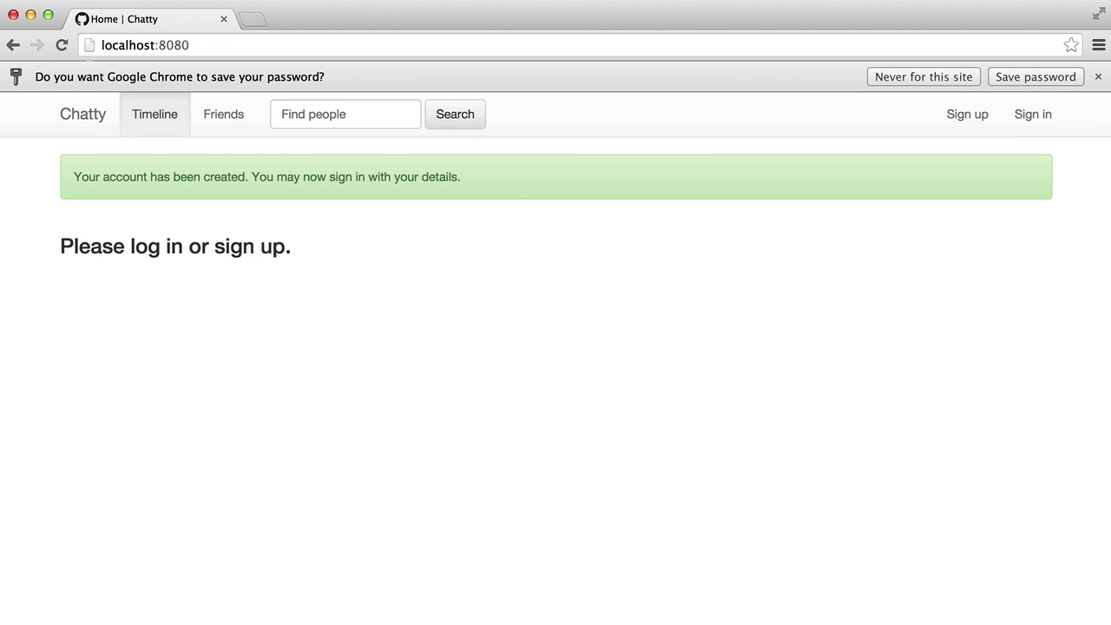
pyautogui.click(1101, 78)
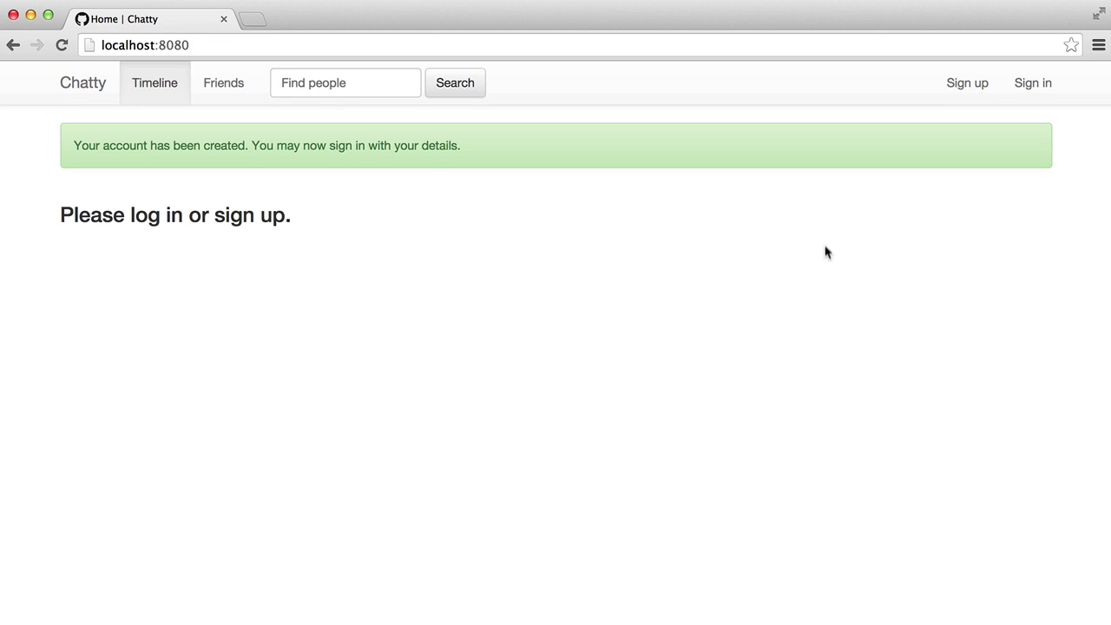
# Sign in with the new account's credentials and reload its empty timeline
pyautogui.click(1024, 90)
pyautogui.click(185, 224)
pyautogui.write('Tery')
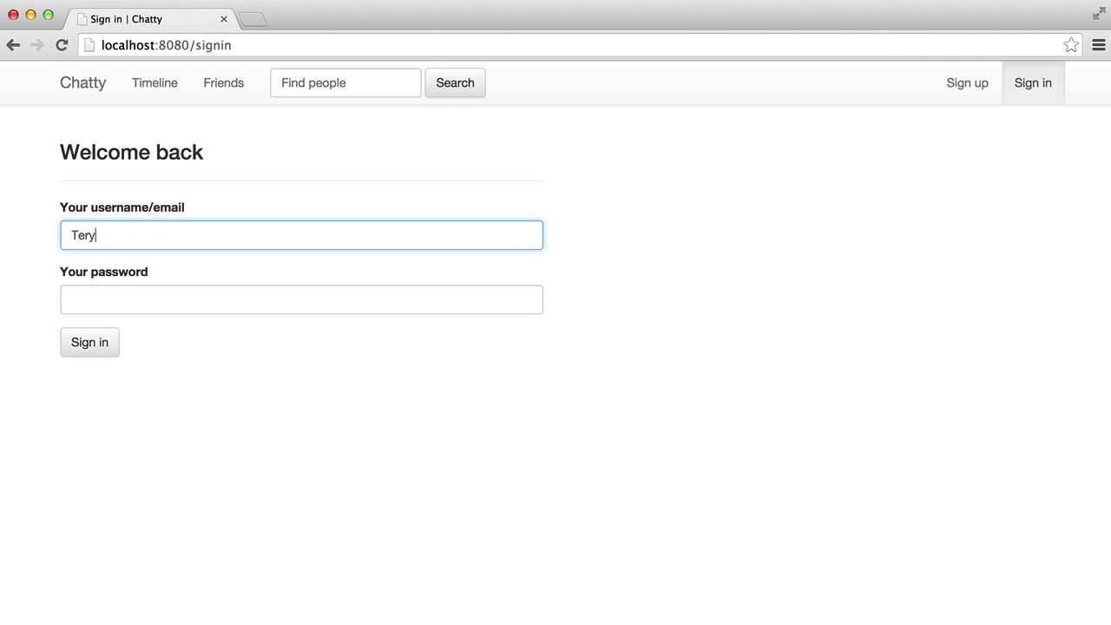
pyautogui.press('Tab')
pyautogui.hotkey('shift', 'Tab')
pyautogui.press('Right')
pyautogui.press('BackSpace')
pyautogui.write('ry')
pyautogui.press('Tab')
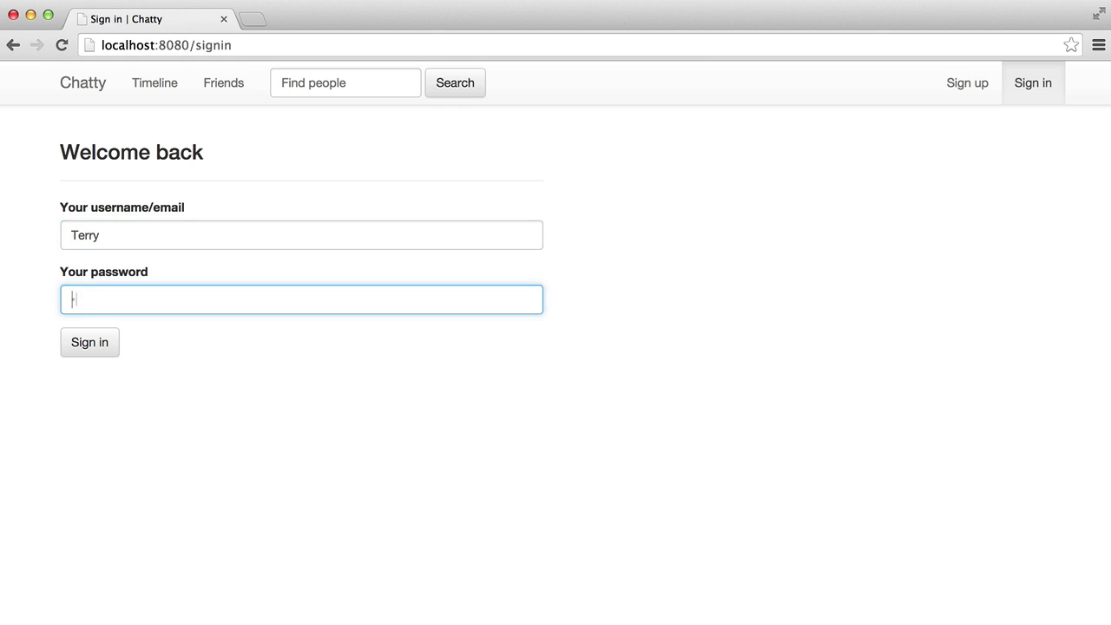
pyautogui.press('Return')
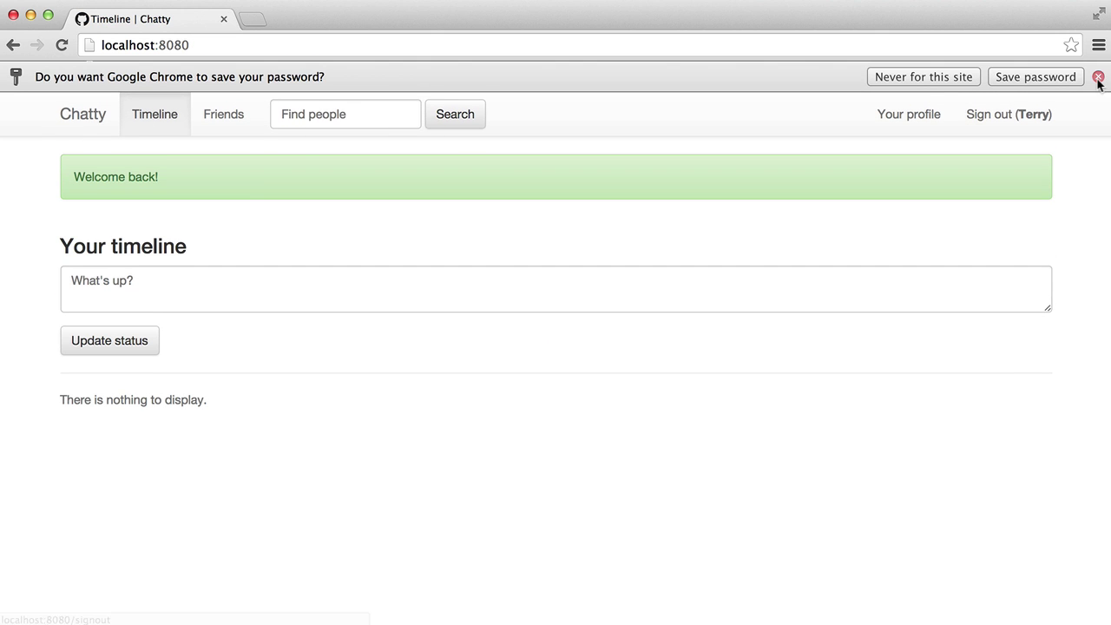
pyautogui.click(1095, 78)
pyautogui.press('super+r')
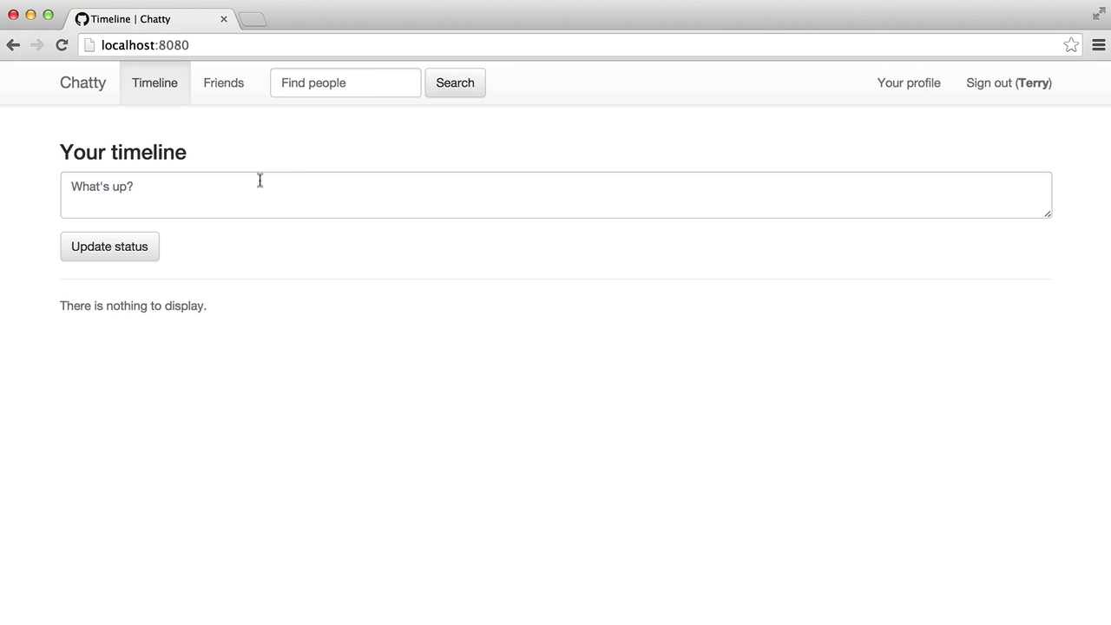
# In a new private window, register a second account with its username, password and e-mail
pyautogui.press('super+shift+n')
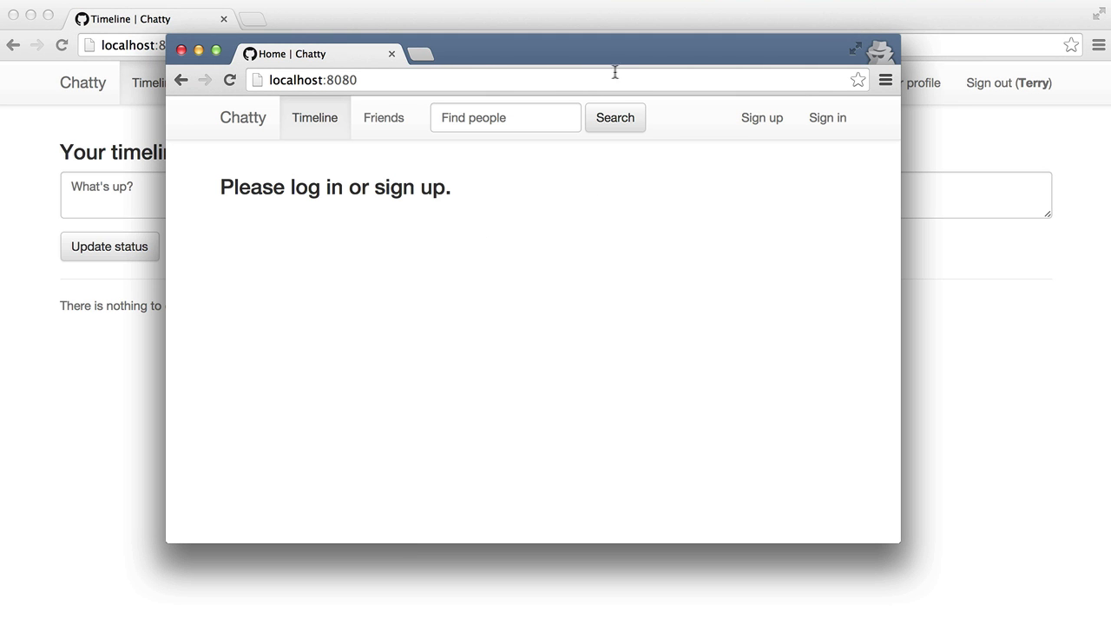
pyautogui.click(779, 127)
pyautogui.click(460, 294)
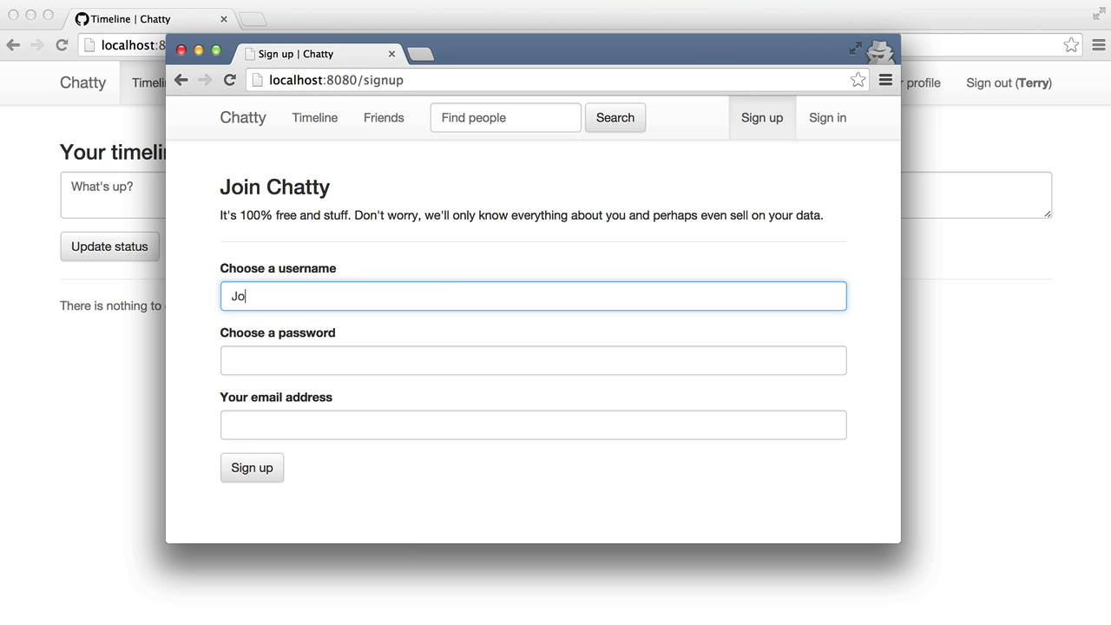
pyautogui.click(231, 361)
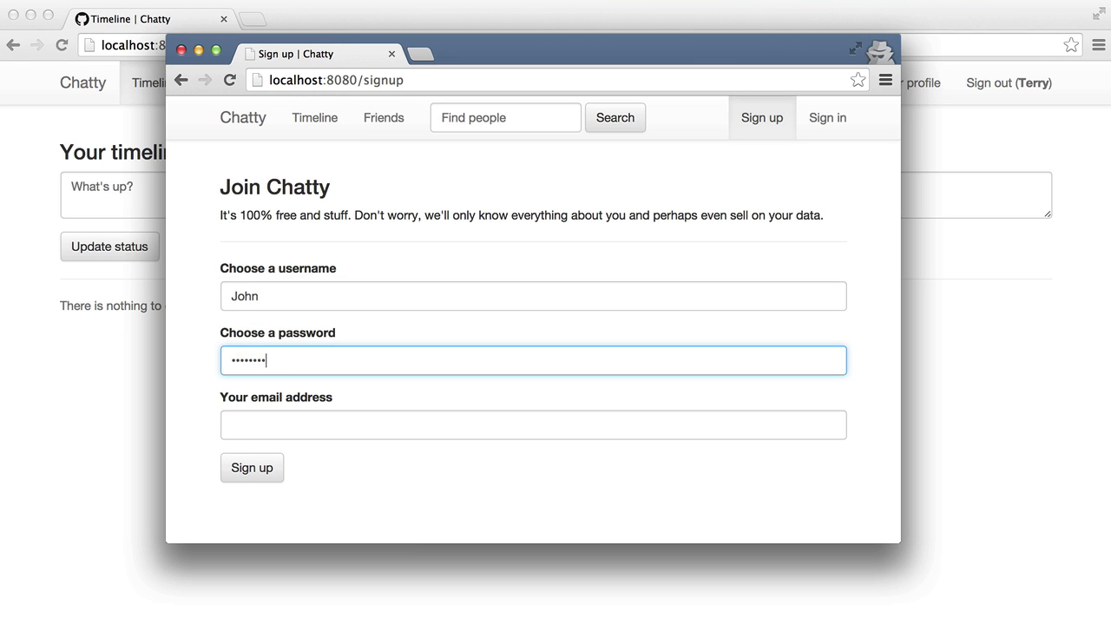
pyautogui.click(231, 424)
pyautogui.write('john@example.co')
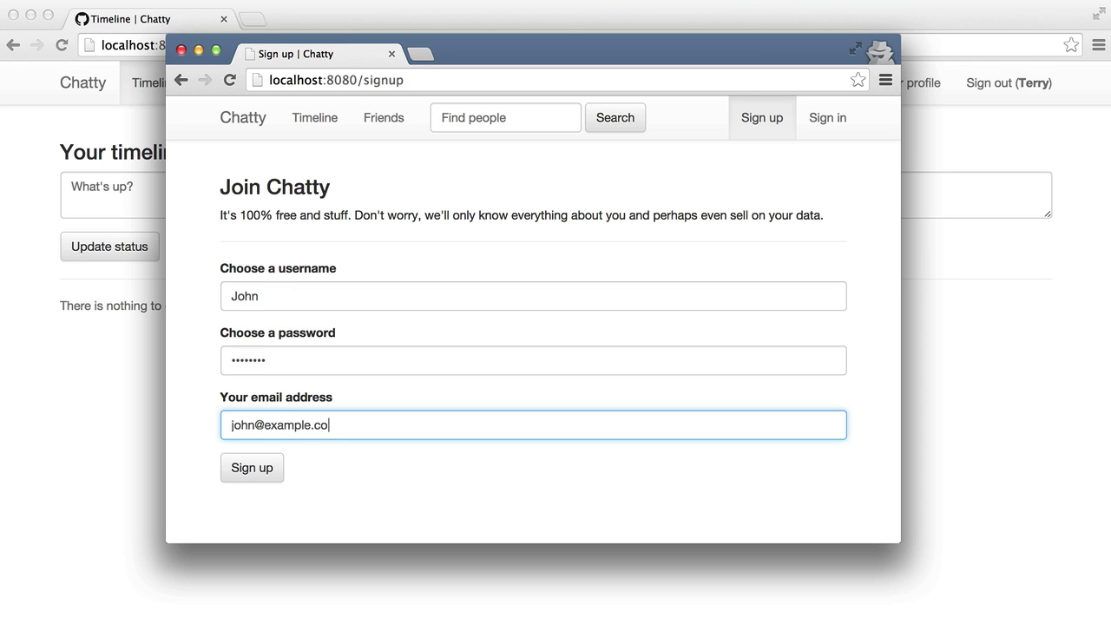
pyautogui.press('Return')
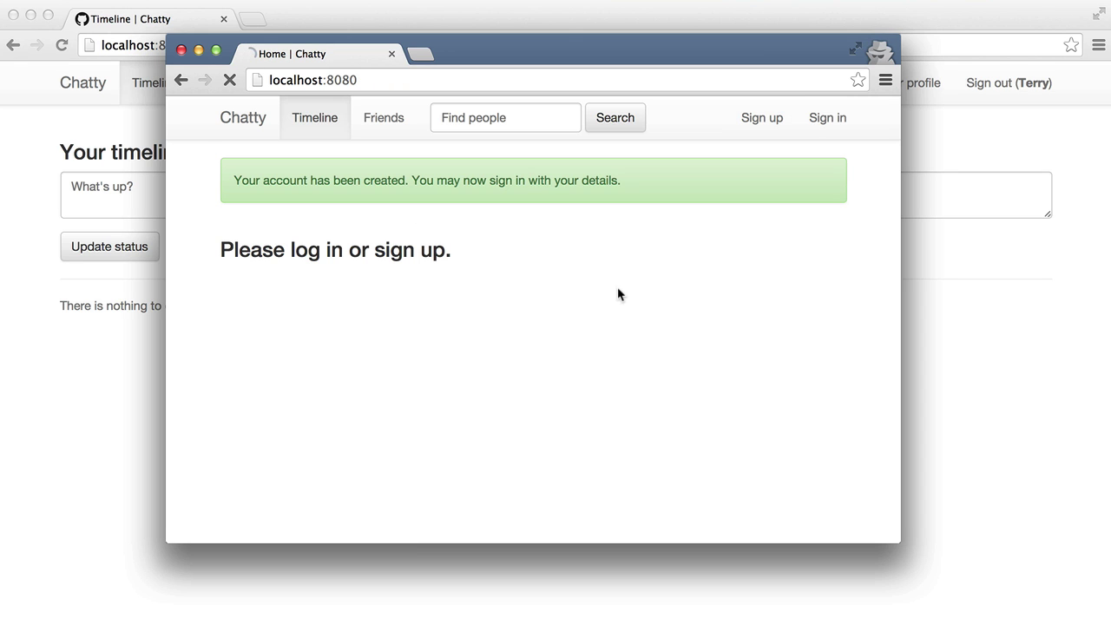
# Sign in to the second account with its username and password
pyautogui.click(827, 118)
pyautogui.click(370, 276)
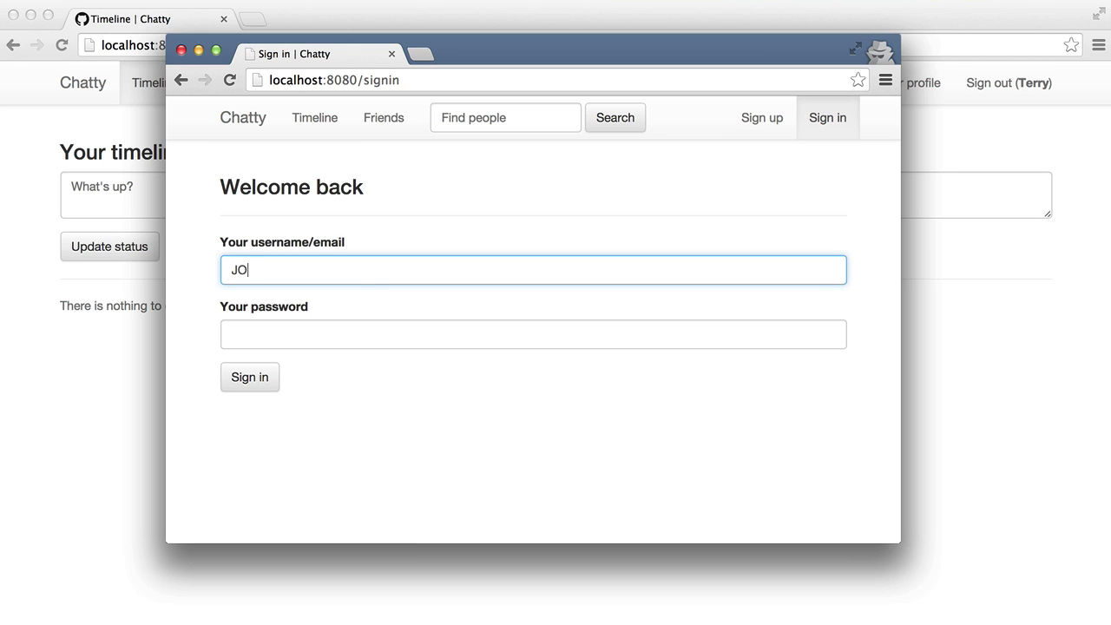
pyautogui.write('JOhn')
pyautogui.press('BackSpace')
pyautogui.press('BackSpace')
pyautogui.press('BackSpace')
pyautogui.write('ohn')
pyautogui.press('Tab')
pyautogui.write('password')
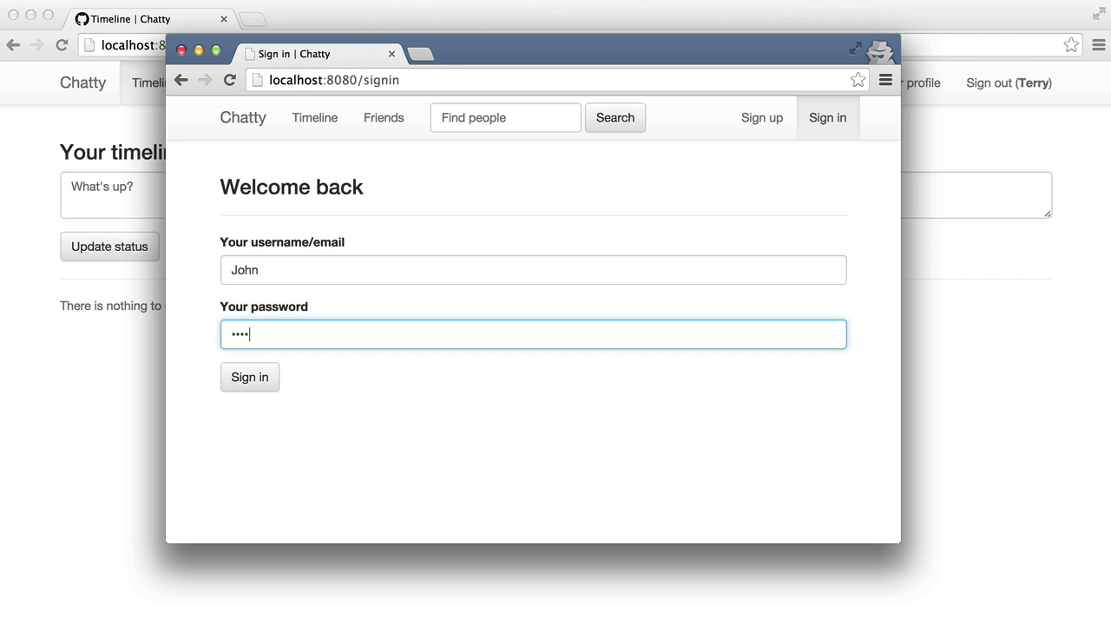
pyautogui.press('Return')
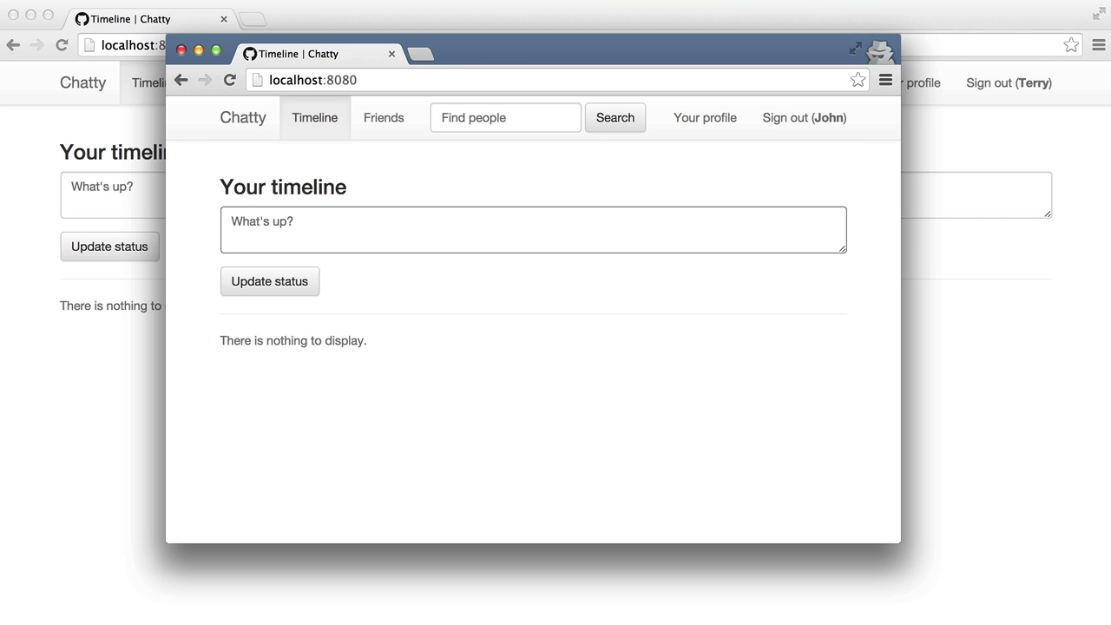
# Resize and reposition the private window alongside the first browser window
pyautogui.moveTo(174, 35); pyautogui.dragTo(28, 6)
pyautogui.moveTo(718, 32); pyautogui.dragTo(823, 45)
pyautogui.press('super+grave')
pyautogui.press('super+grave')
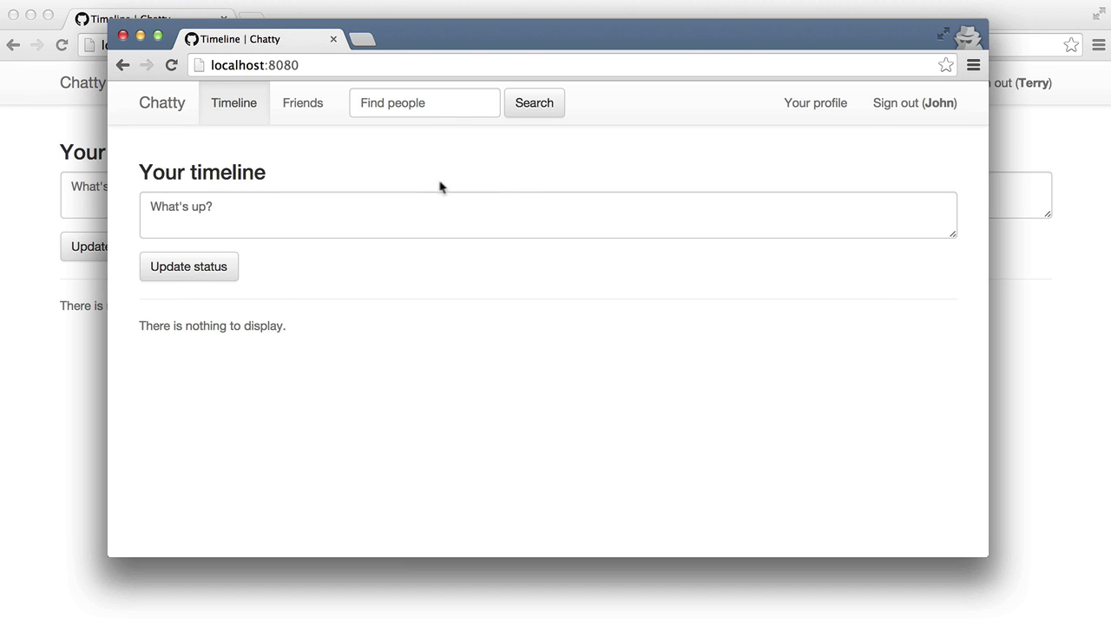
# Post the status 'Just recording a series for Codecourse.' from the first account
pyautogui.click(408, 221)
pyautogui.press('super+grave')
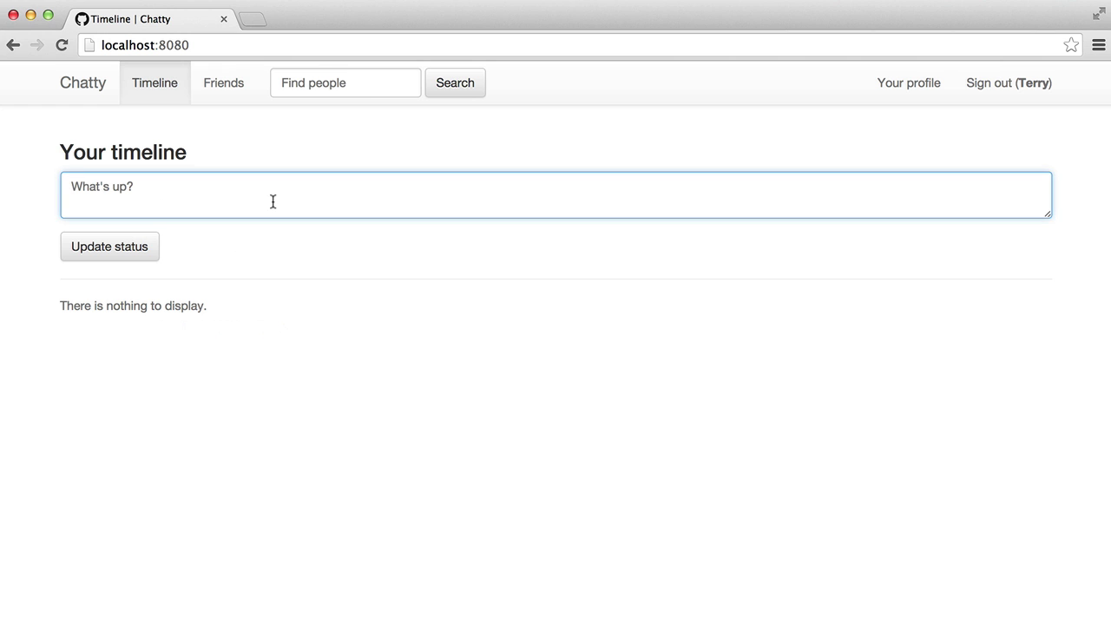
pyautogui.write('Just recording a series')
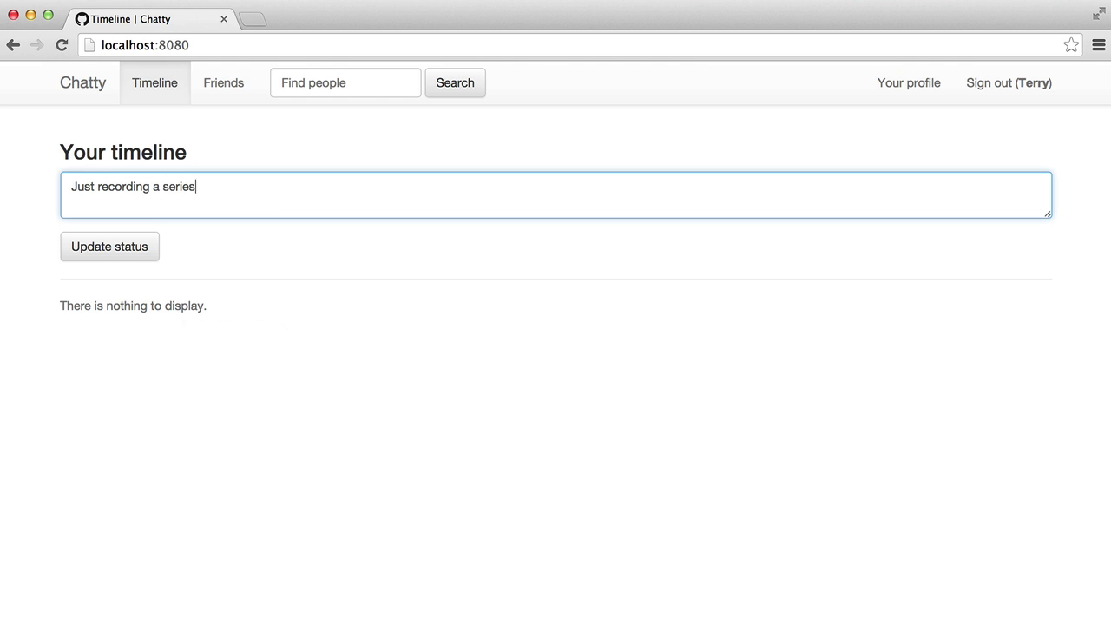
pyautogui.write(' for Codecourse.')
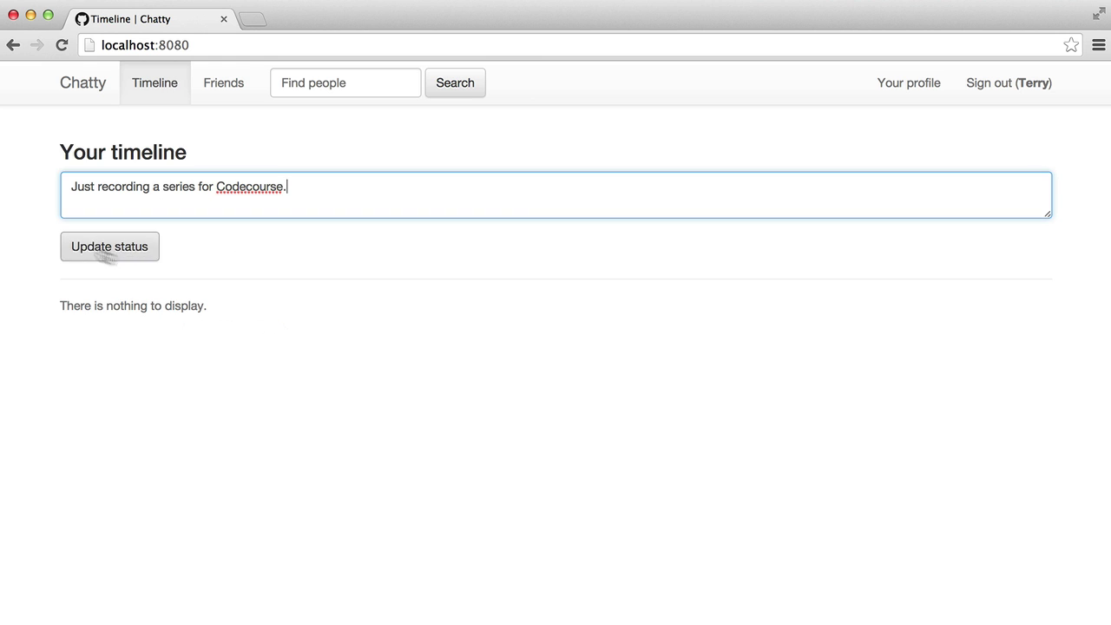
pyautogui.click(73, 248)
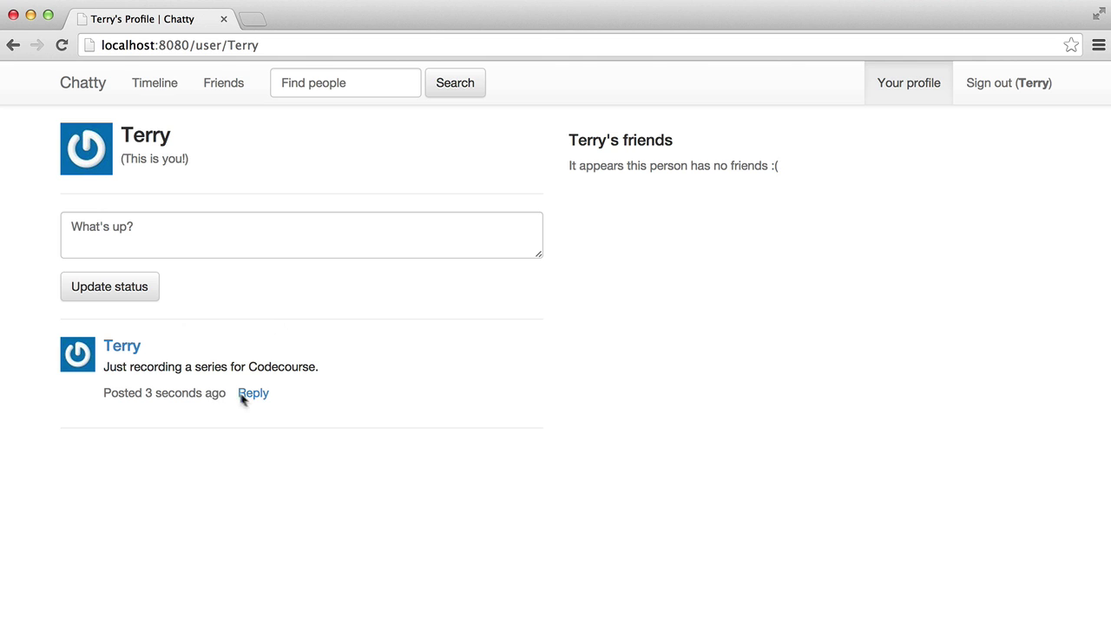
# Open a reply box under the new status, then return to the timeline and the friends page
pyautogui.click(243, 393)
pyautogui.click(184, 436)
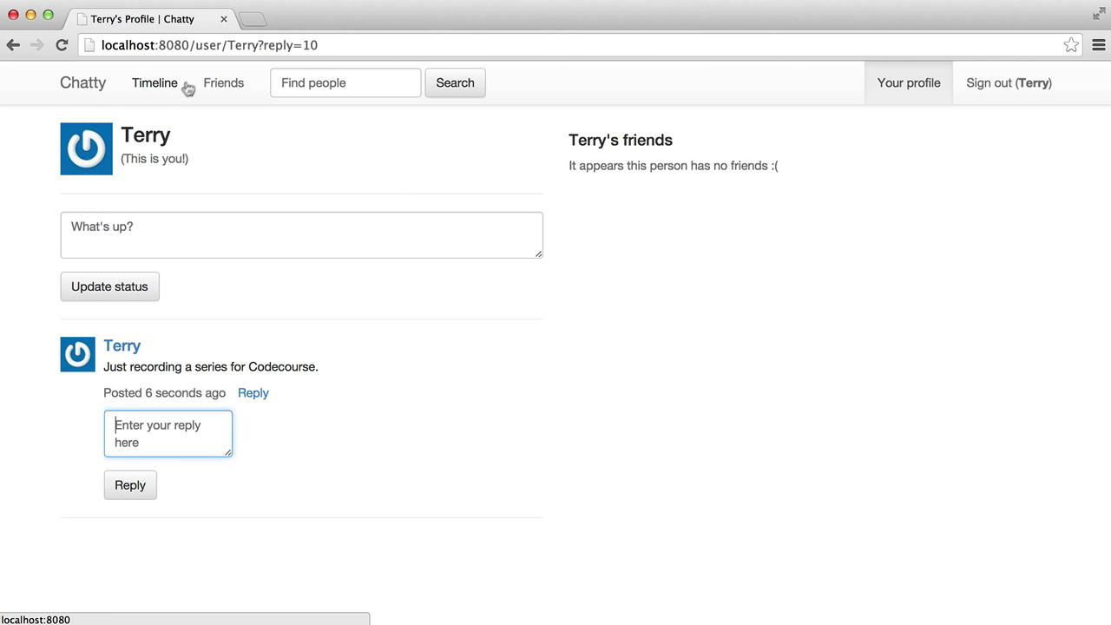
pyautogui.click(143, 100)
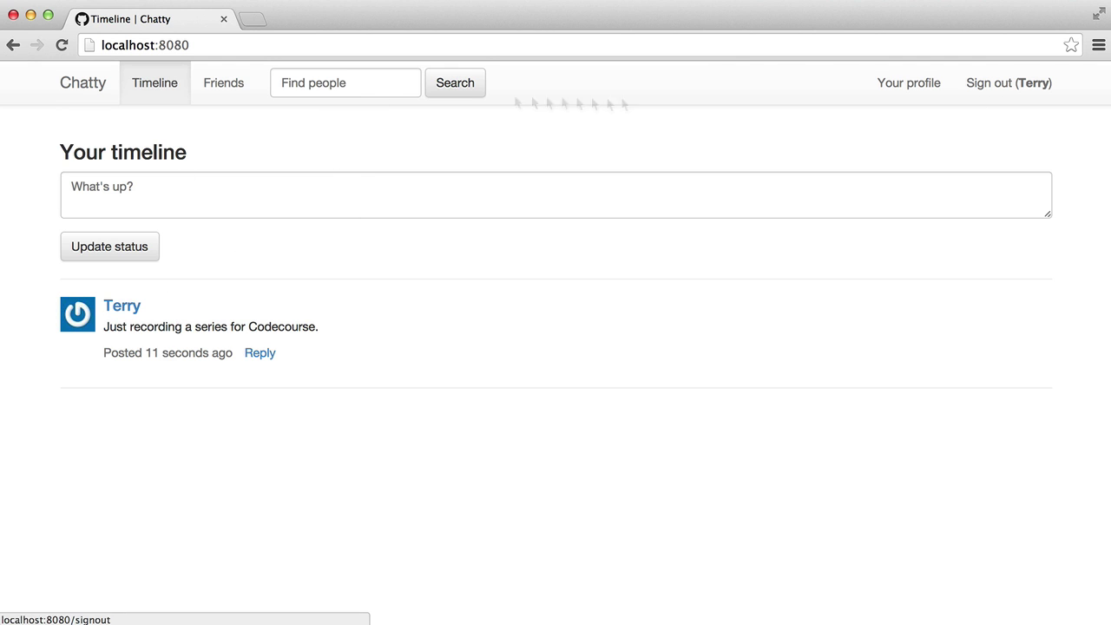
pyautogui.click(224, 94)
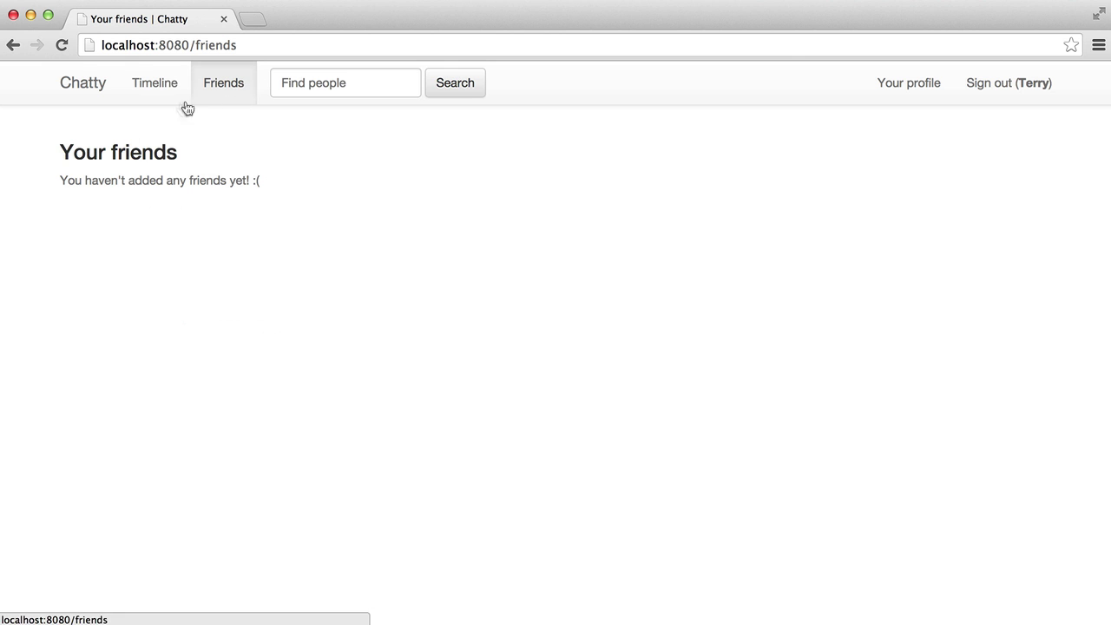
# Search for 'Joh', open the second user's profile and send a friend request
pyautogui.click(348, 80)
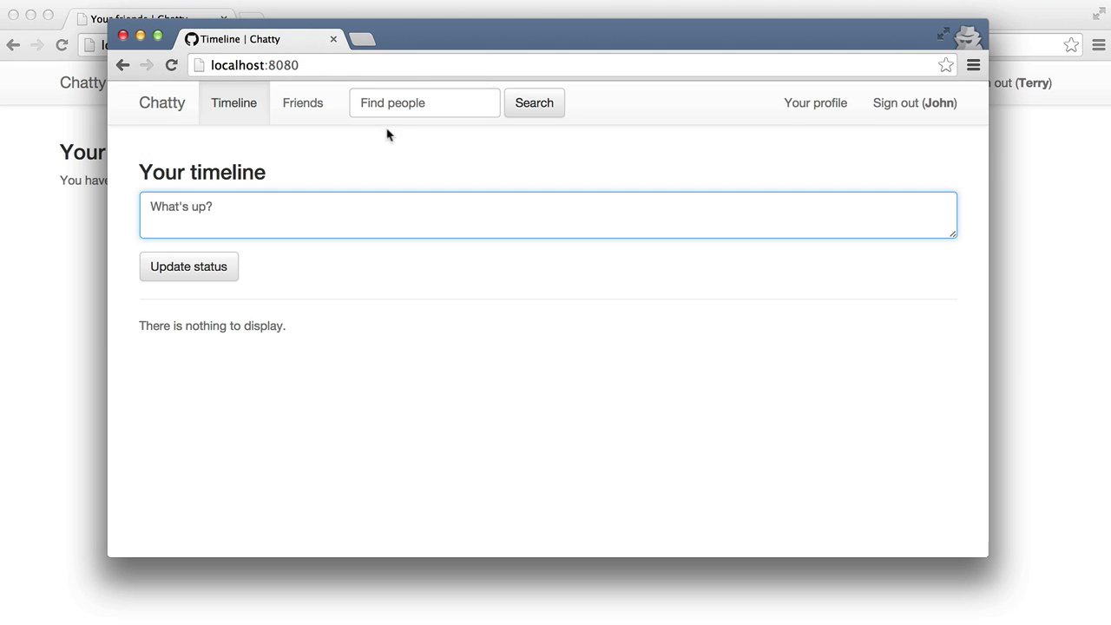
pyautogui.write('John')
pyautogui.press('Return')
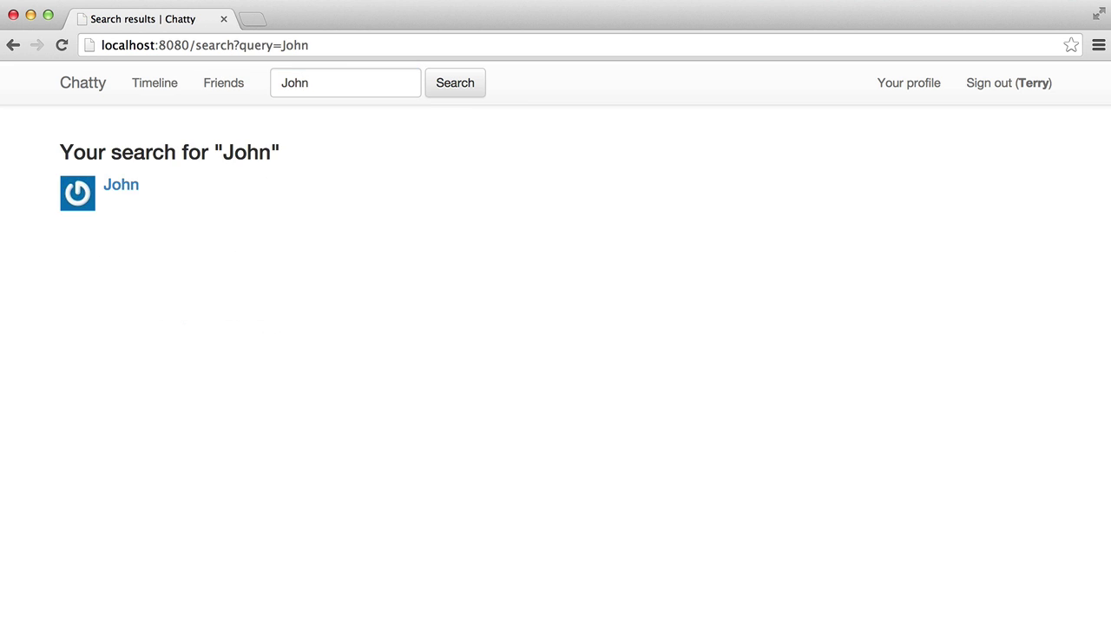
pyautogui.click(84, 200)
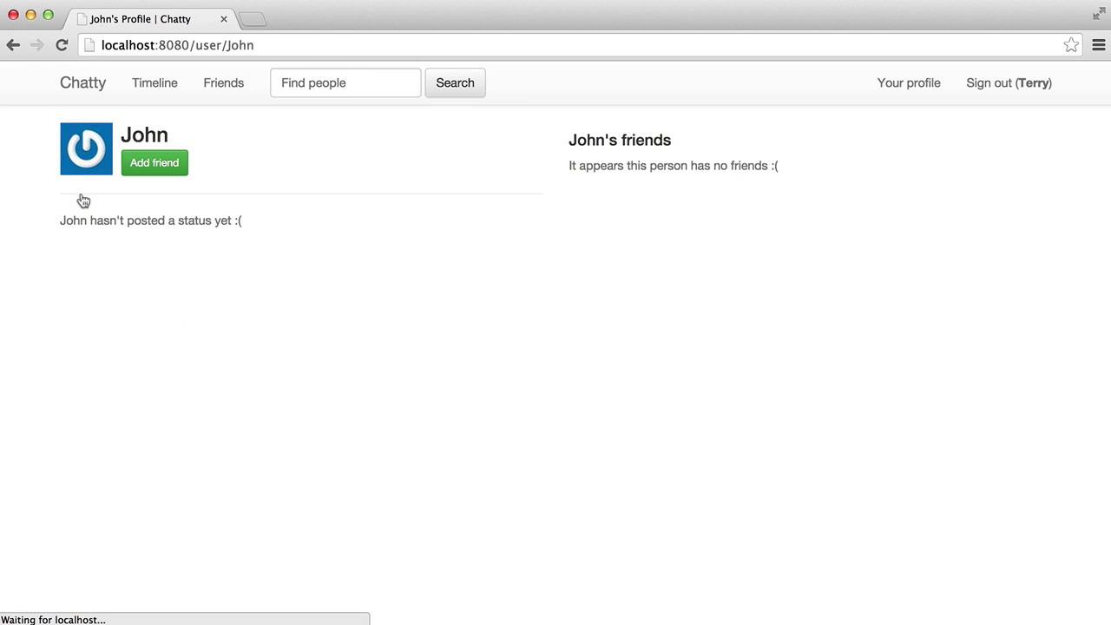
pyautogui.click(161, 177)
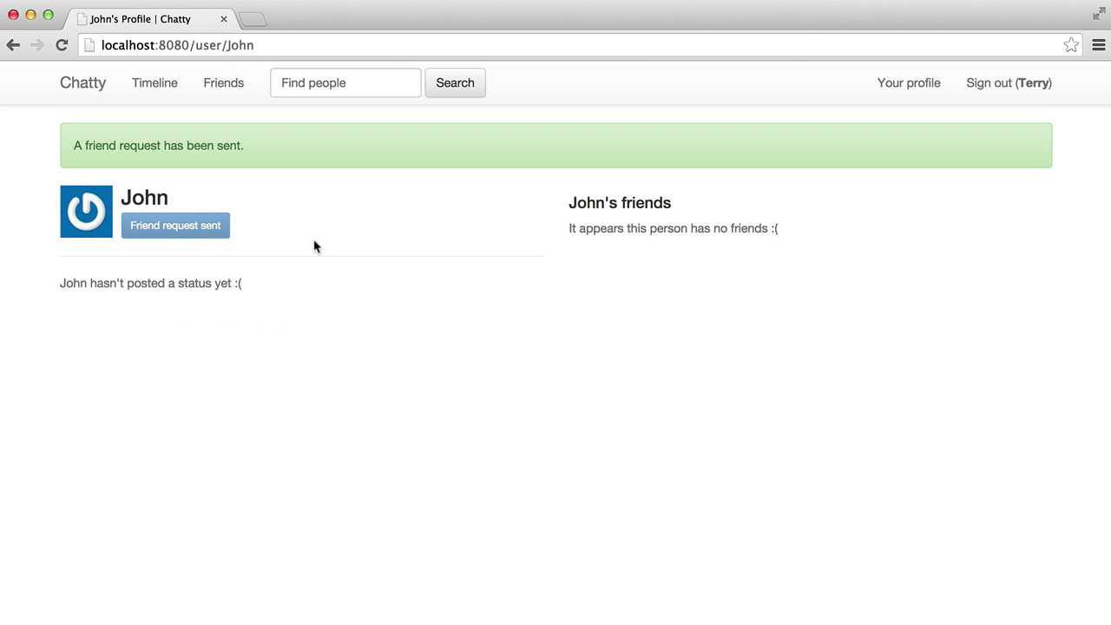
pyautogui.press('super+grave')
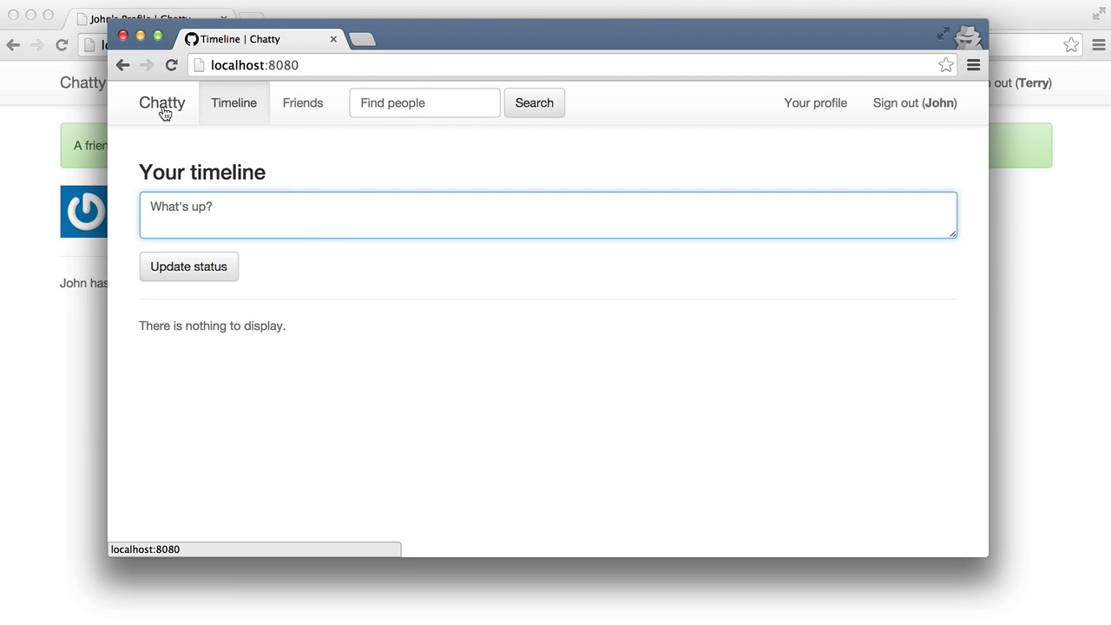
# As the second user, view the first user's profile and accept the pending friend request
pyautogui.click(163, 111)
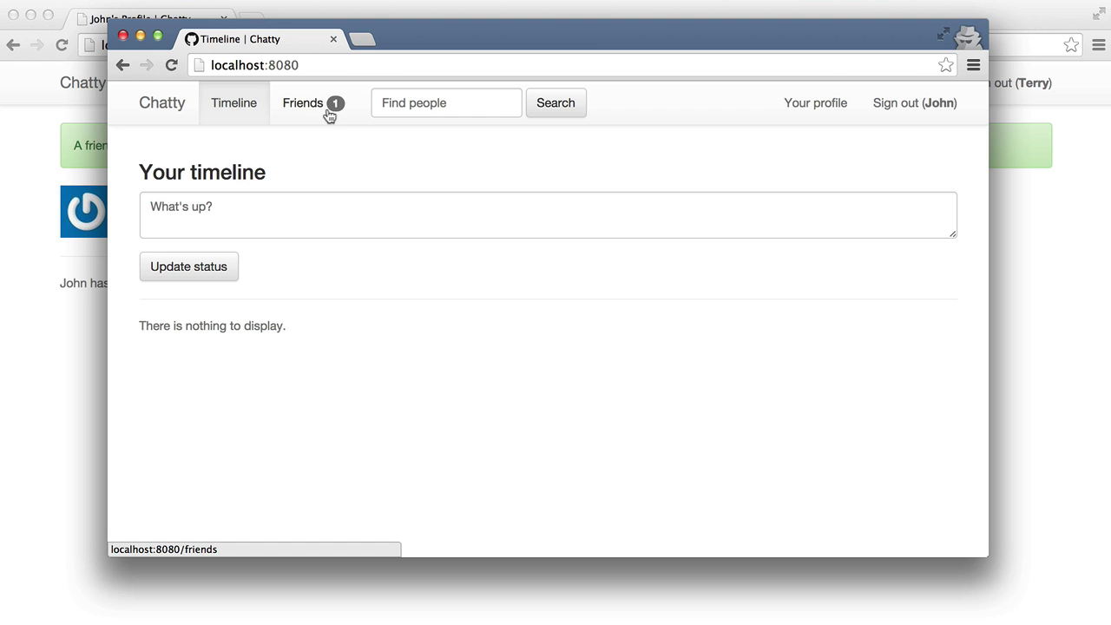
pyautogui.click(333, 108)
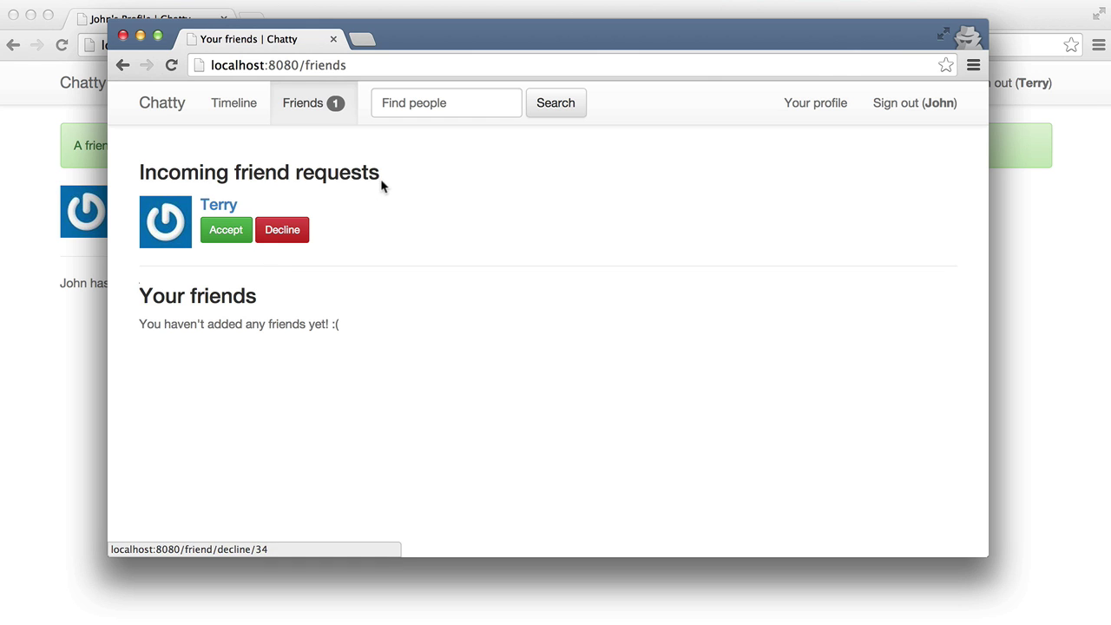
pyautogui.click(434, 94)
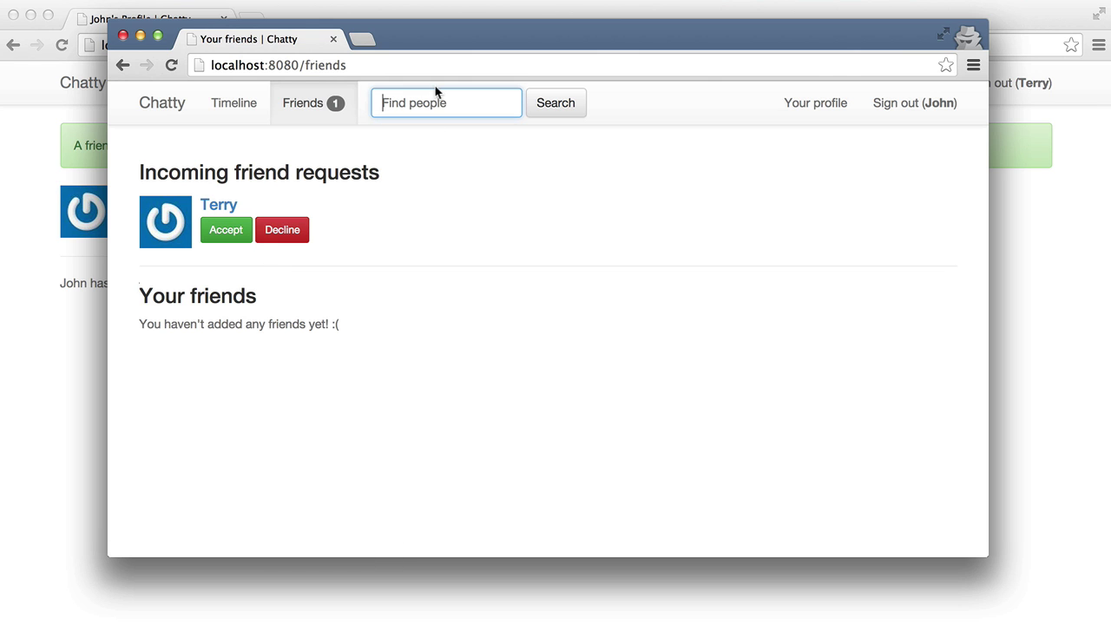
pyautogui.click(221, 205)
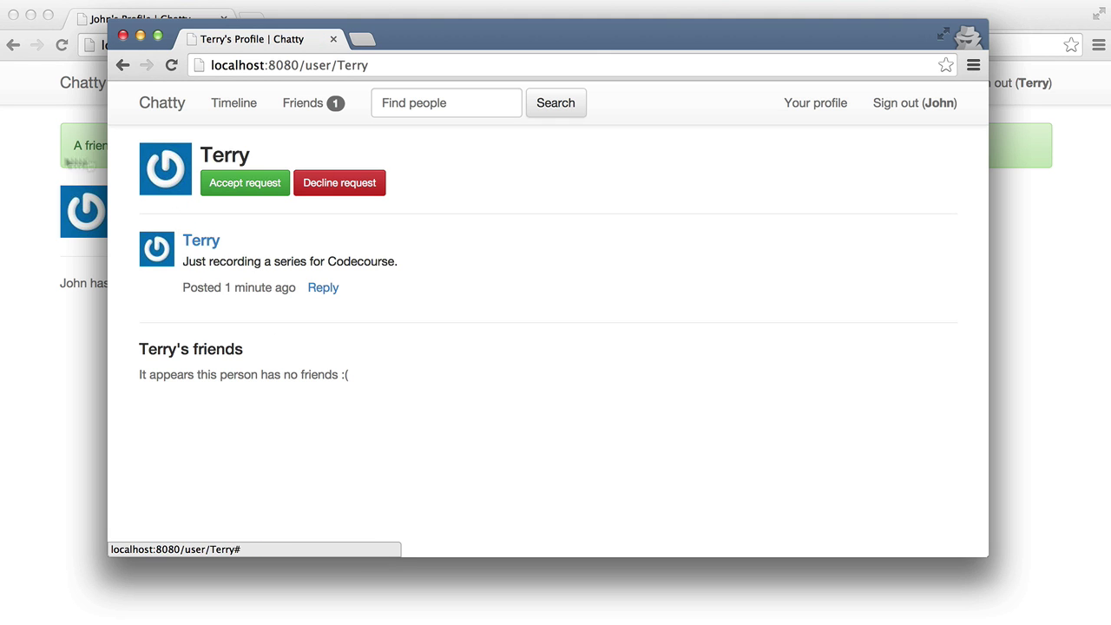
pyautogui.moveTo(110, 165); pyautogui.dragTo(35, 167)
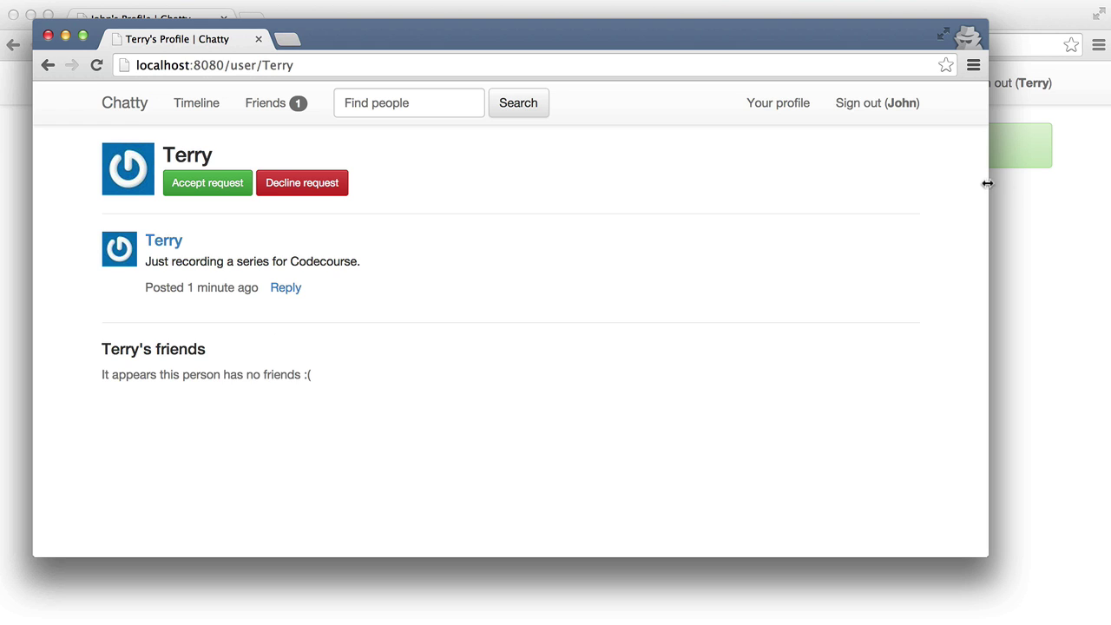
pyautogui.moveTo(986, 183); pyautogui.dragTo(1101, 190)
pyautogui.click(260, 102)
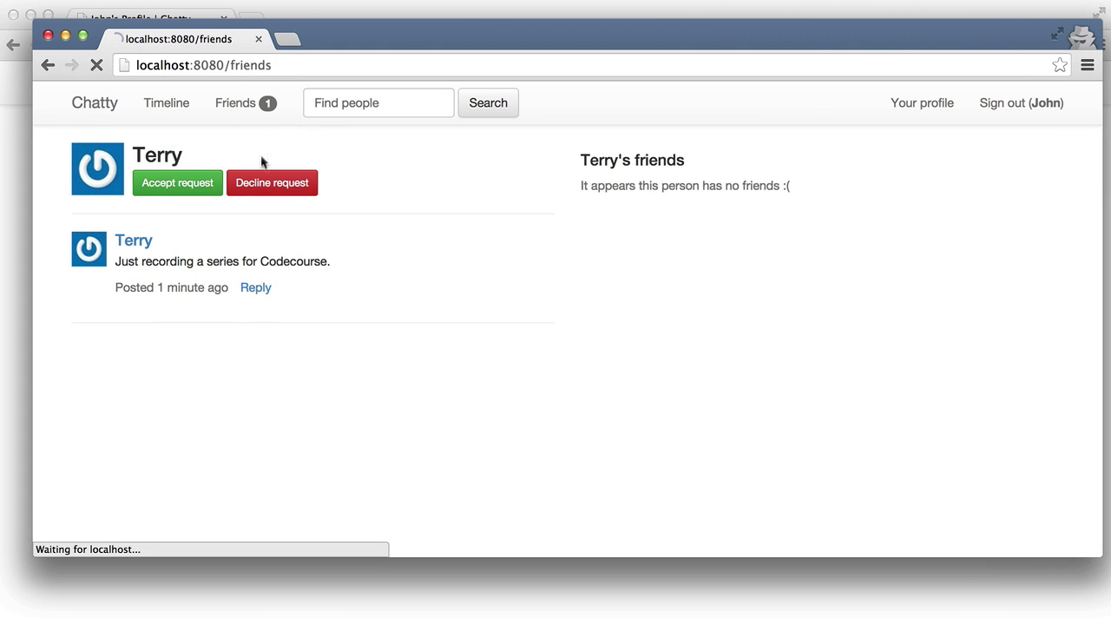
pyautogui.click(163, 231)
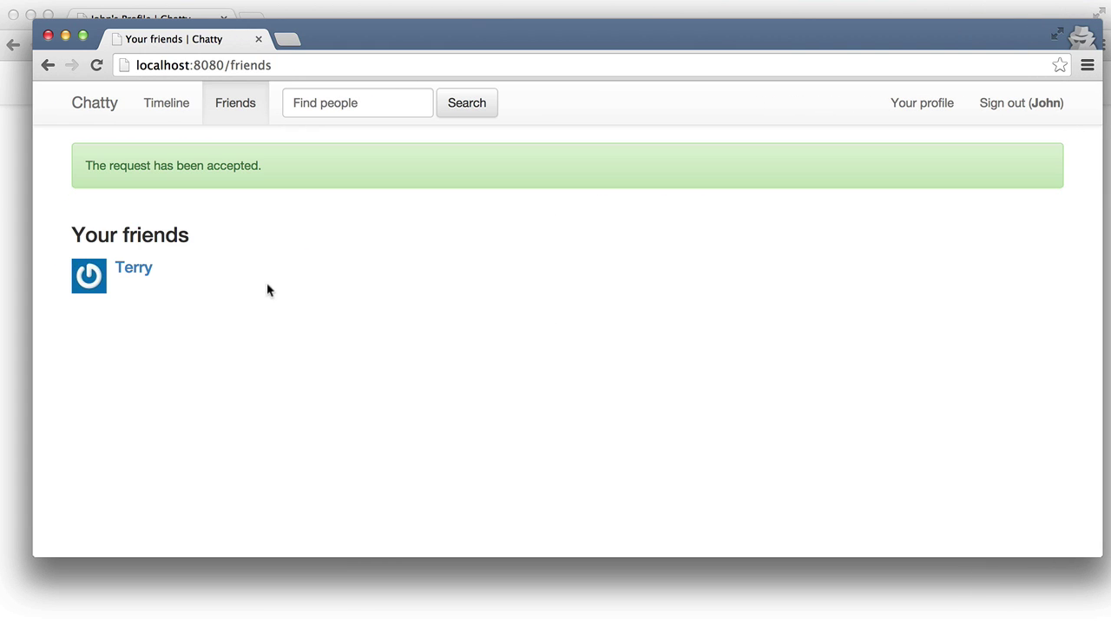
pyautogui.click(916, 111)
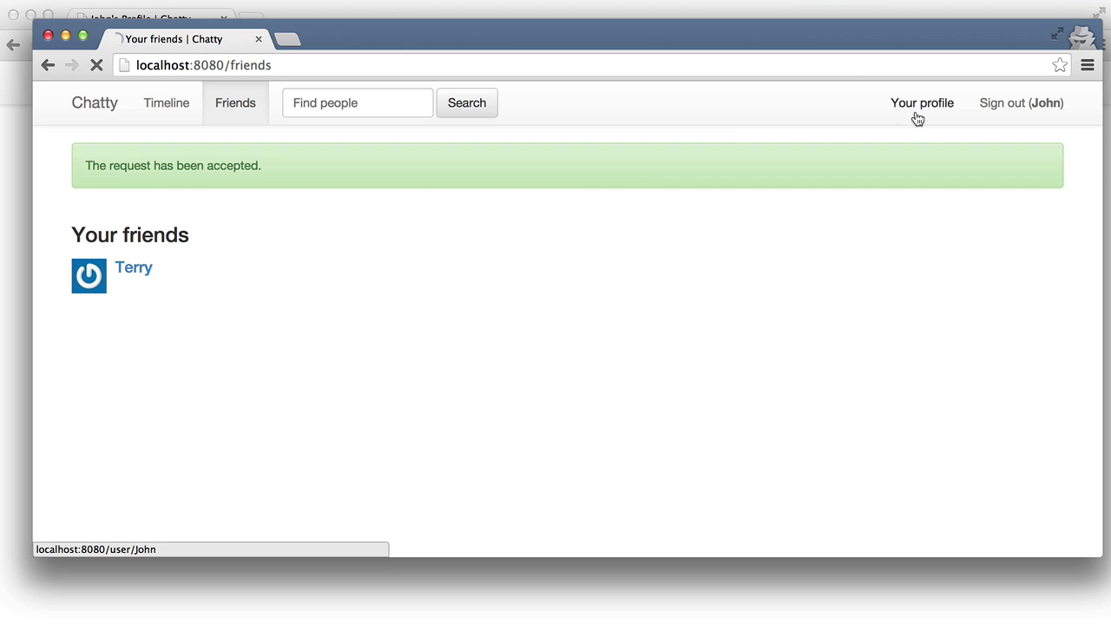
# In the first user's window, reload the profile to confirm 'You are friends' and open the timeline
pyautogui.press('super+grave')
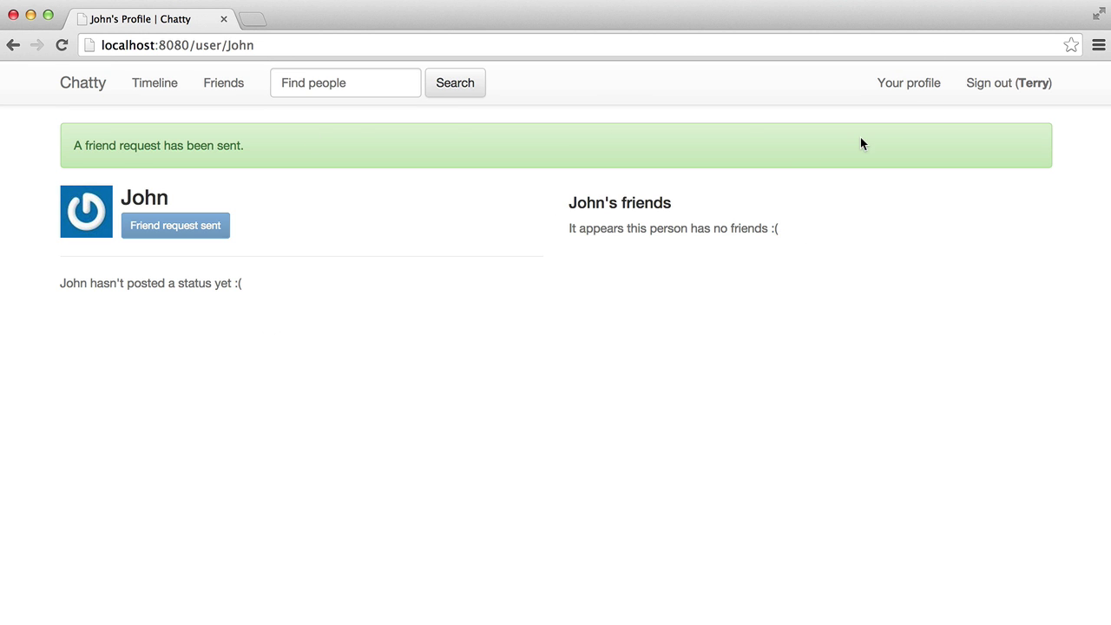
pyautogui.press('super+r')
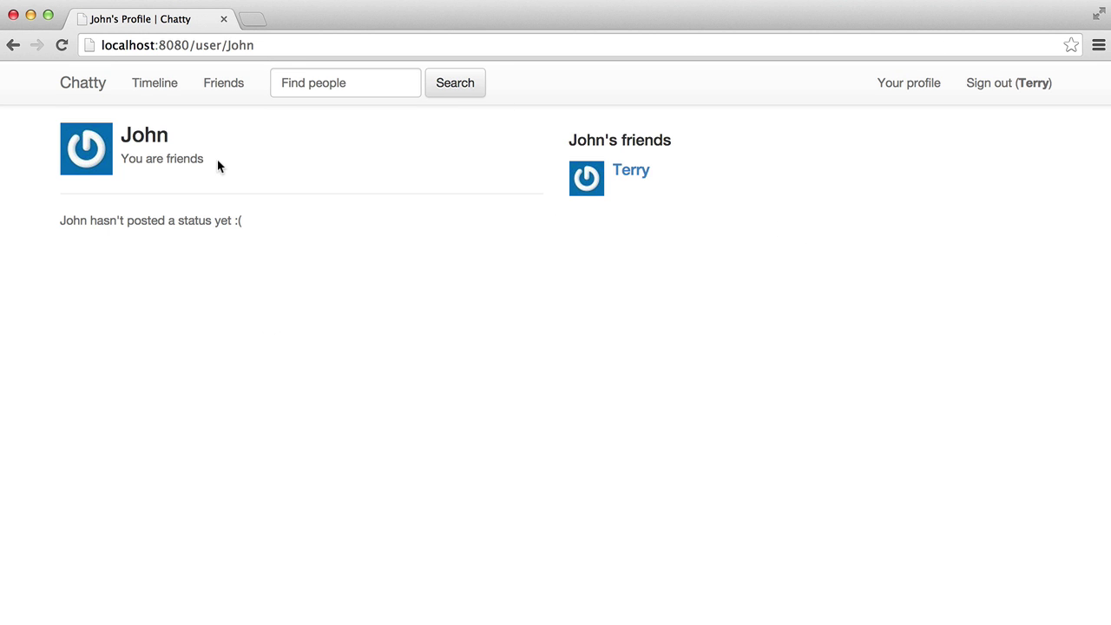
pyautogui.moveTo(217, 159); pyautogui.dragTo(119, 157)
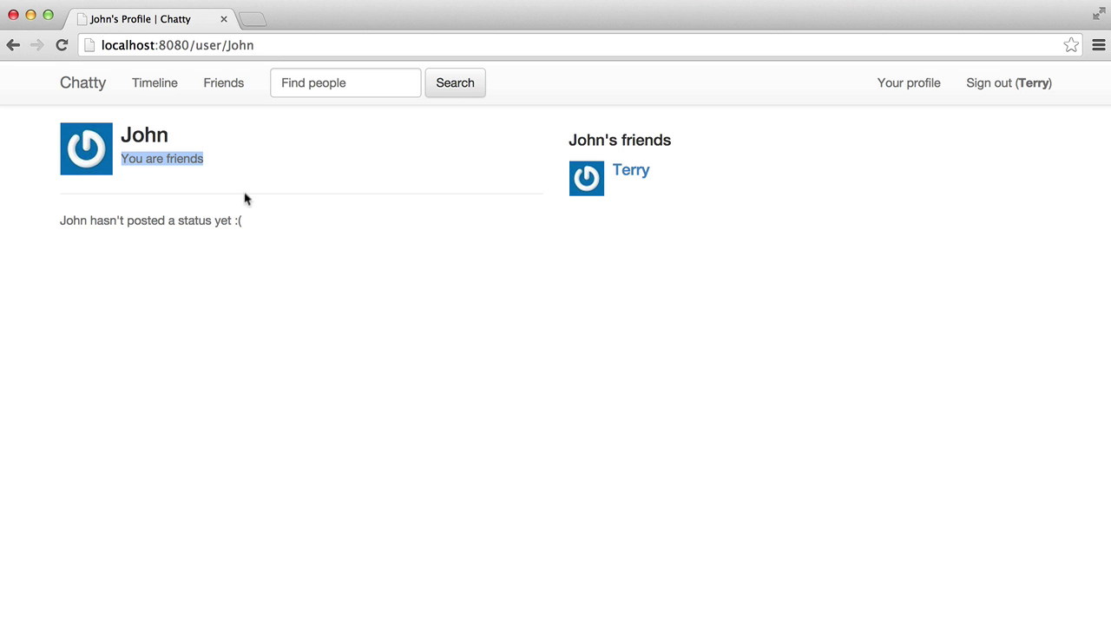
pyautogui.click(510, 201)
pyautogui.click(169, 83)
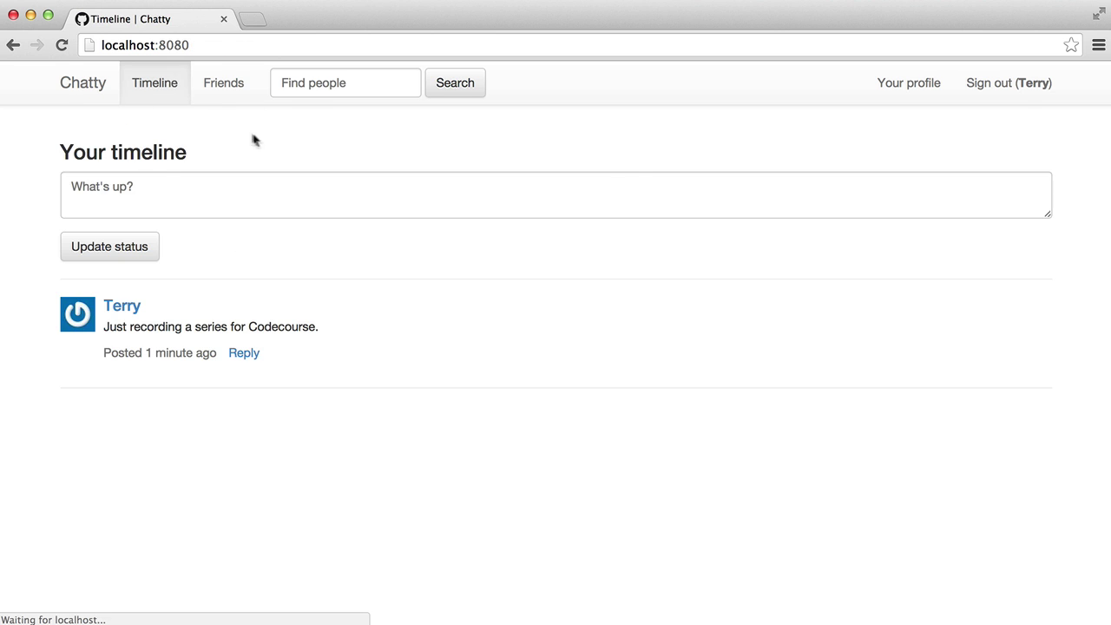
# Post the status 'Hello world!' from the second user's account
pyautogui.press('super+grave')
pyautogui.click(256, 265)
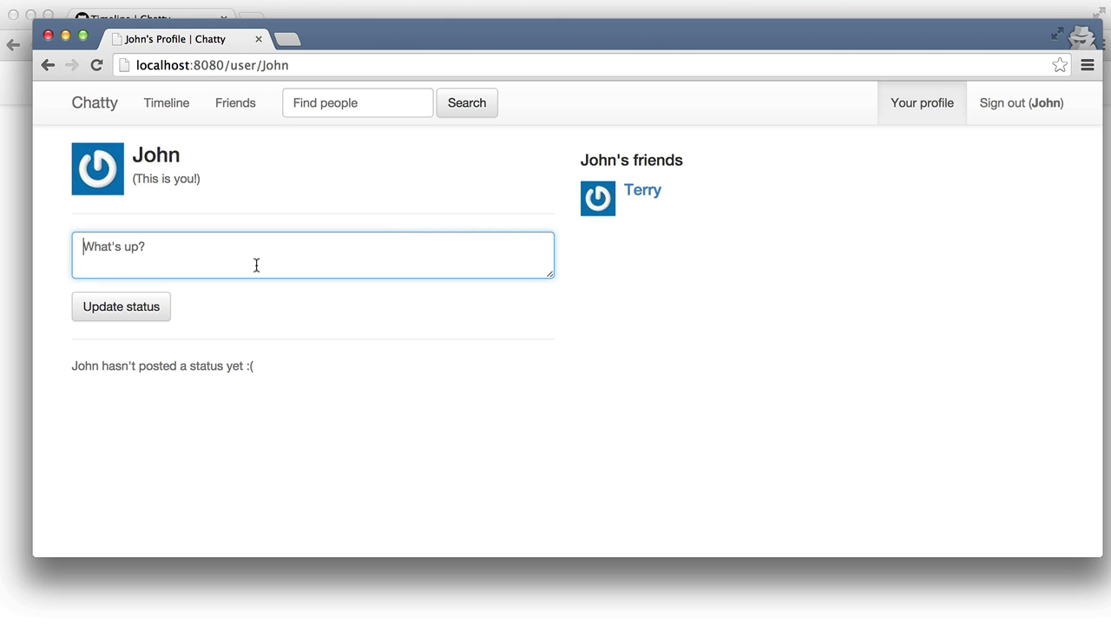
pyautogui.write('Hello world!')
pyautogui.press('Tab')
pyautogui.press('Return')
pyautogui.press('super+grave')
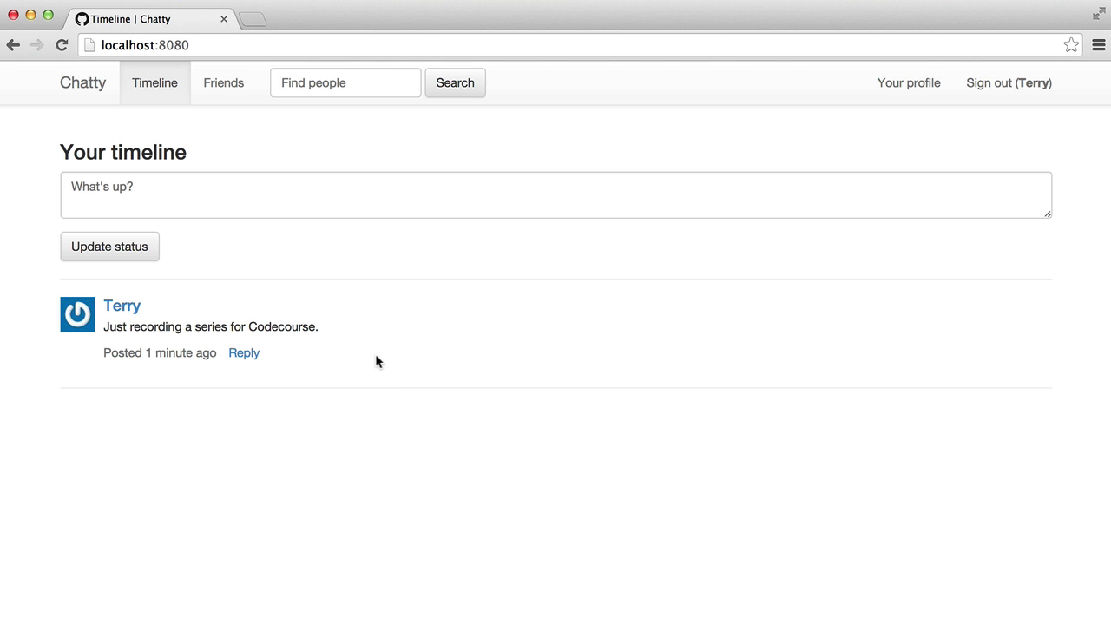
# Reply 'Hello, John! How are you?' under the 'Hello world!' post on the first user's timeline
pyautogui.click(184, 92)
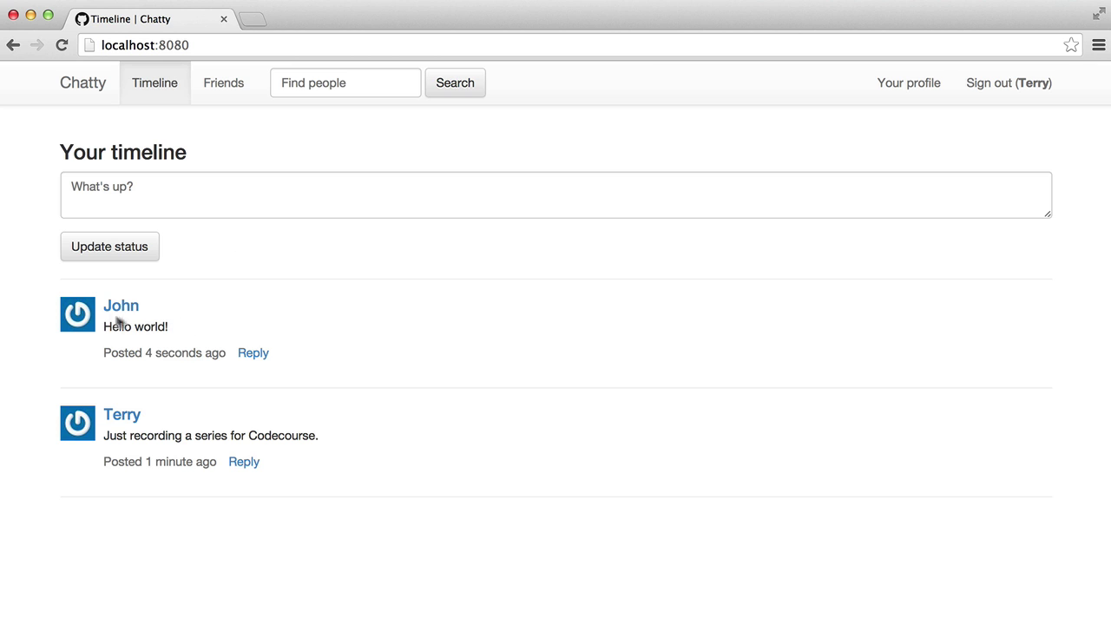
pyautogui.click(258, 355)
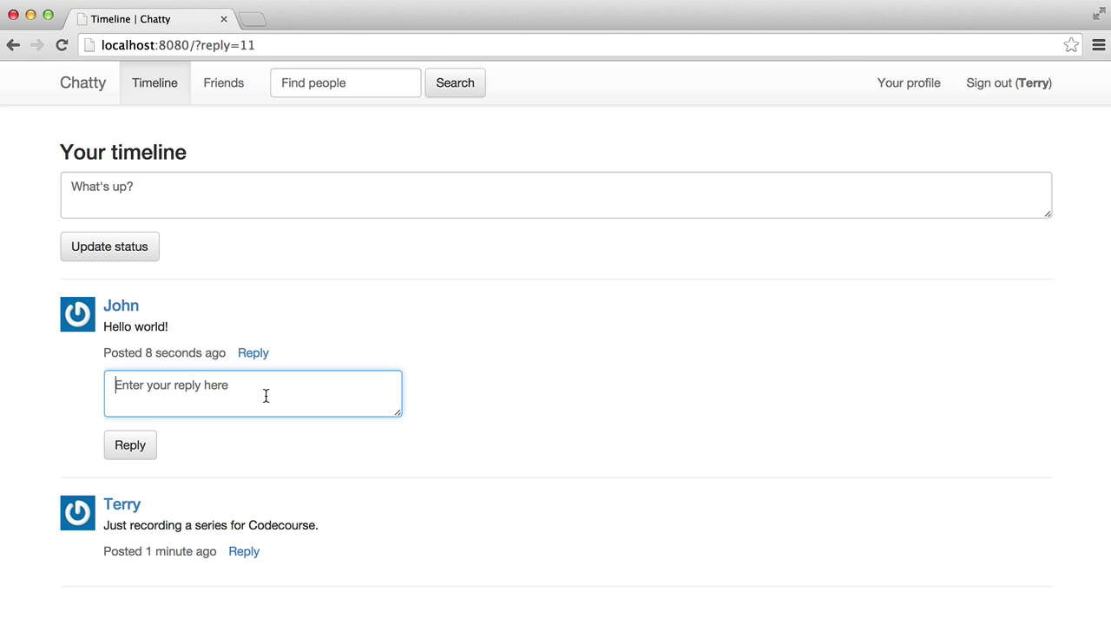
pyautogui.write('G')
pyautogui.press('BackSpace')
pyautogui.write('Hel')
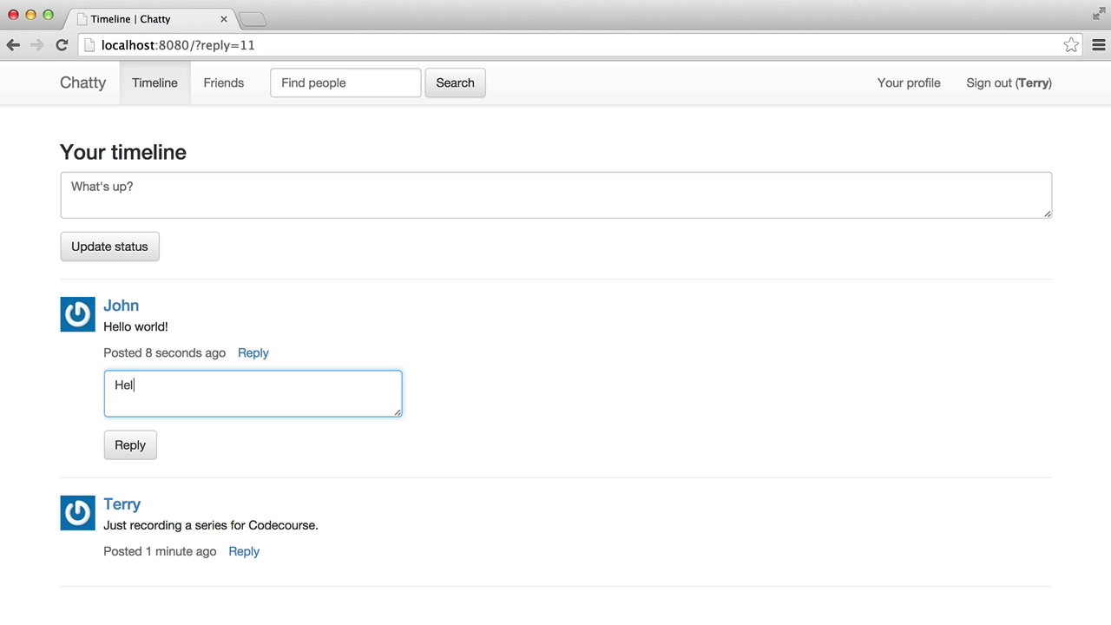
pyautogui.write('lo, John! How are you?')
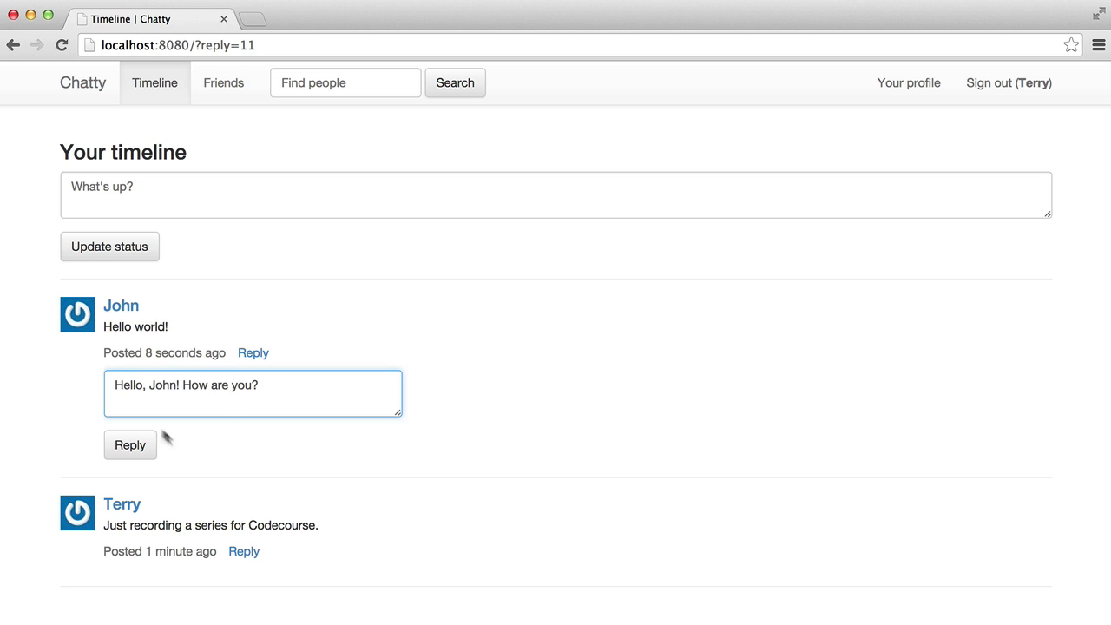
pyautogui.click(153, 444)
pyautogui.press('super+r')
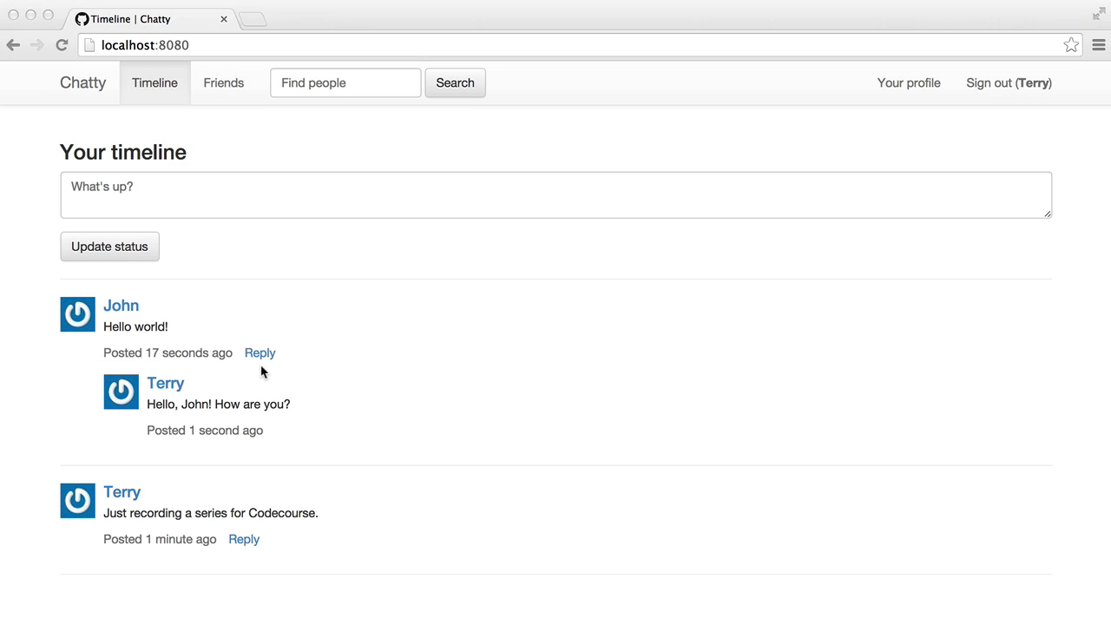
pyautogui.click(262, 371)
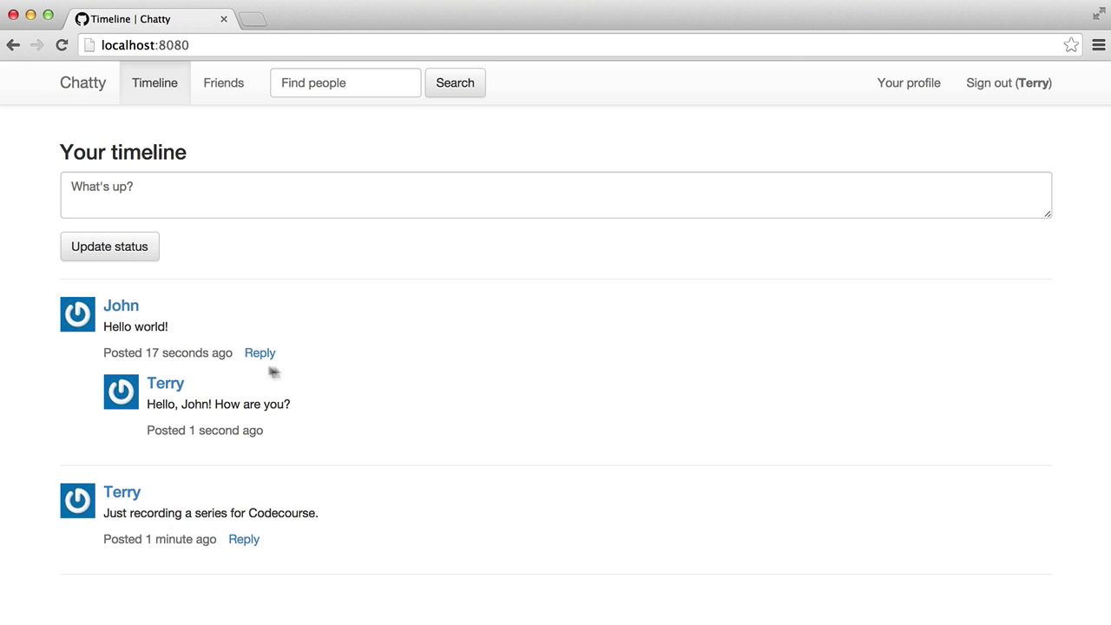